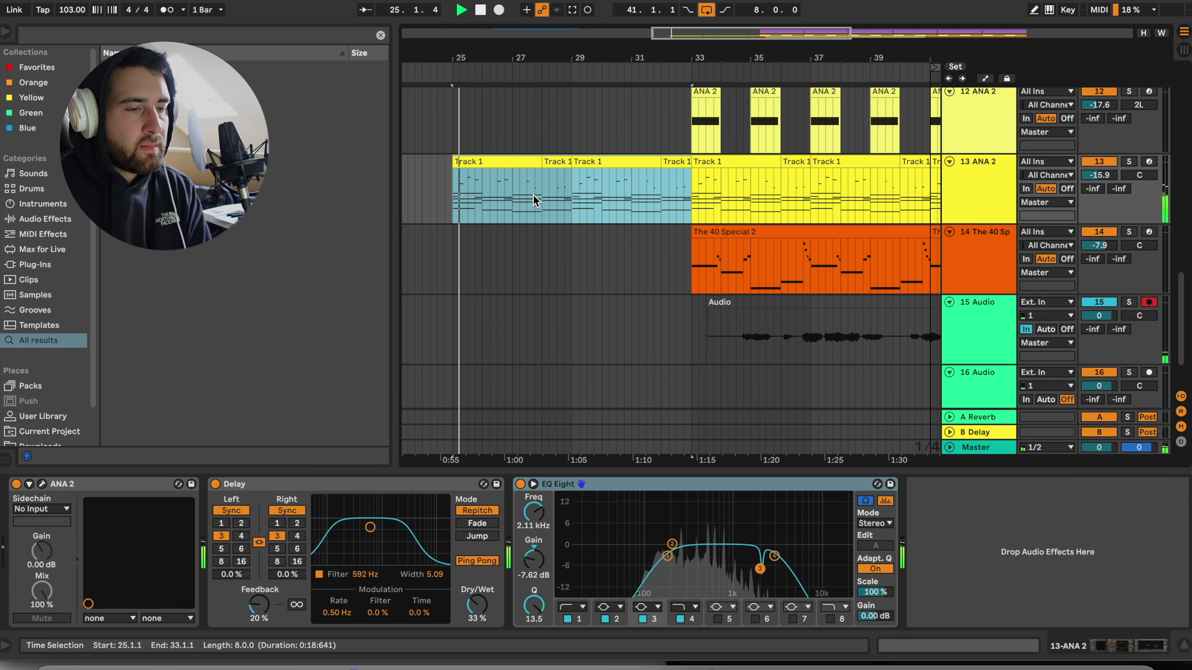
# Step: Copy the bars 33–37 section of the ANA 2 clips on tracks 11 and 12 and paste it twice from bar 25
pyautogui.scroll(3, 533, 200)
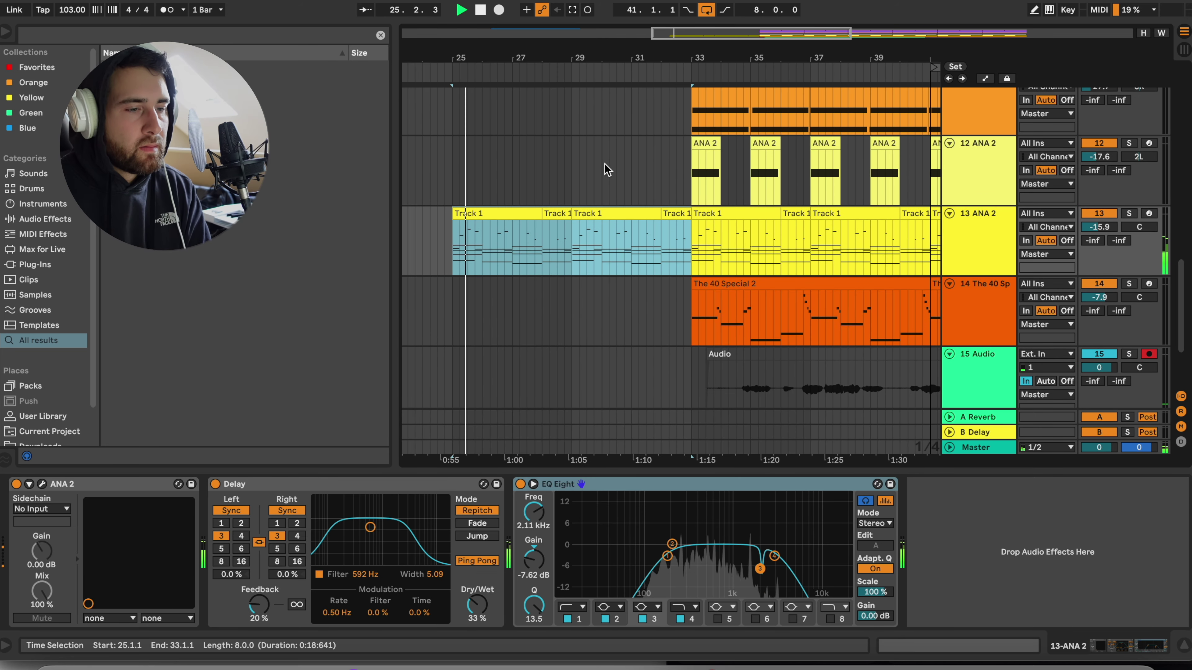
pyautogui.moveTo(699, 131); pyautogui.dragTo(821, 196)
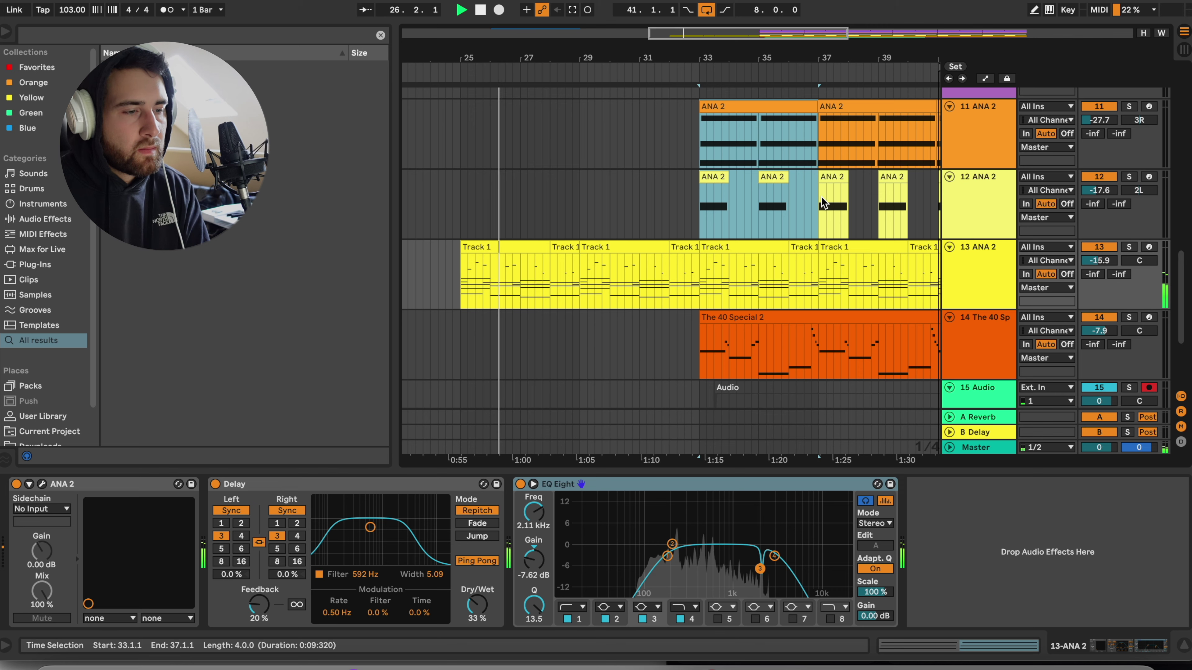
pyautogui.press('super+c')
pyautogui.moveTo(466, 136); pyautogui.dragTo(480, 196)
pyautogui.press('super+v')
pyautogui.hotkey('ctrl', 'v')
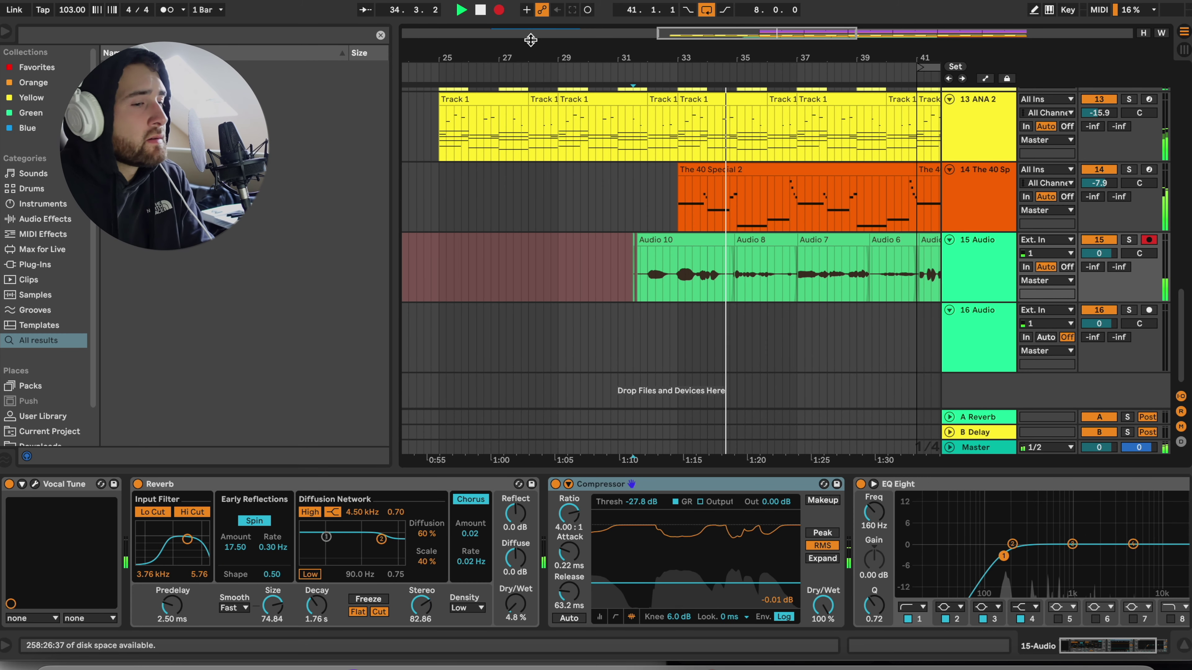
# Step: Stop the vocal recording on track 15 and play the takes back from just before bar 33
pyautogui.click(672, 273)
pyautogui.press('space')
pyautogui.click(670, 274)
pyautogui.press('space')
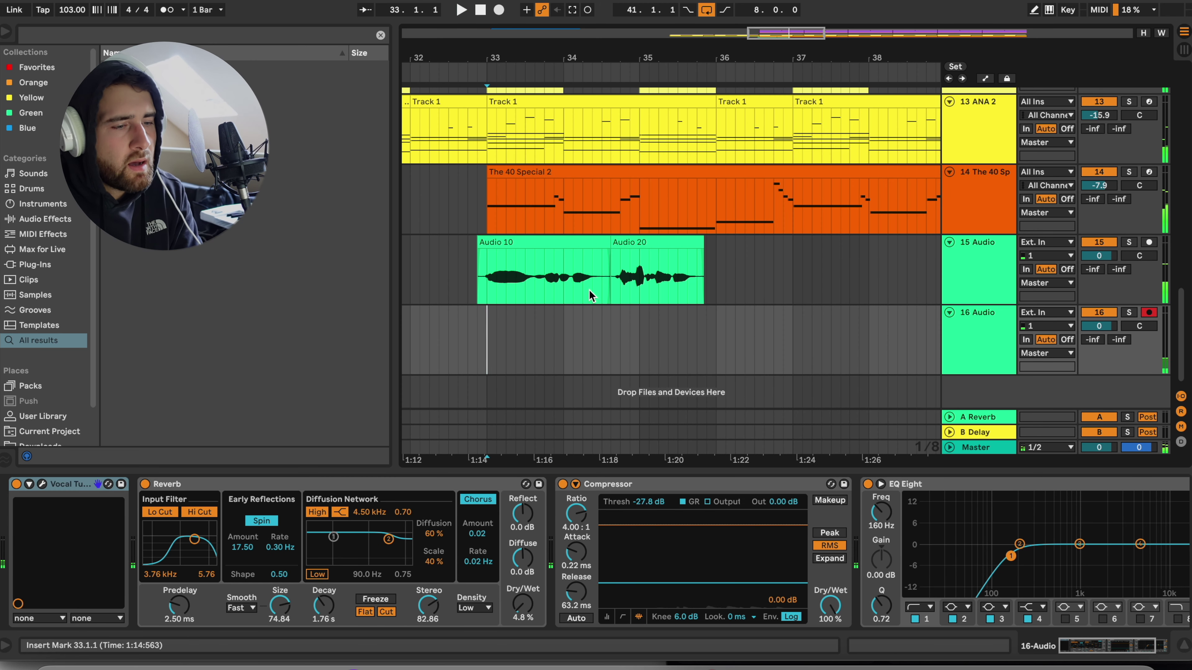
# Step: Delete the Audio 20 clip from track 15 and record a vocal take on track 16, starting playback at about bar 33.4
pyautogui.click(647, 274)
pyautogui.press('Delete')
pyautogui.click(545, 328)
pyautogui.press('space')
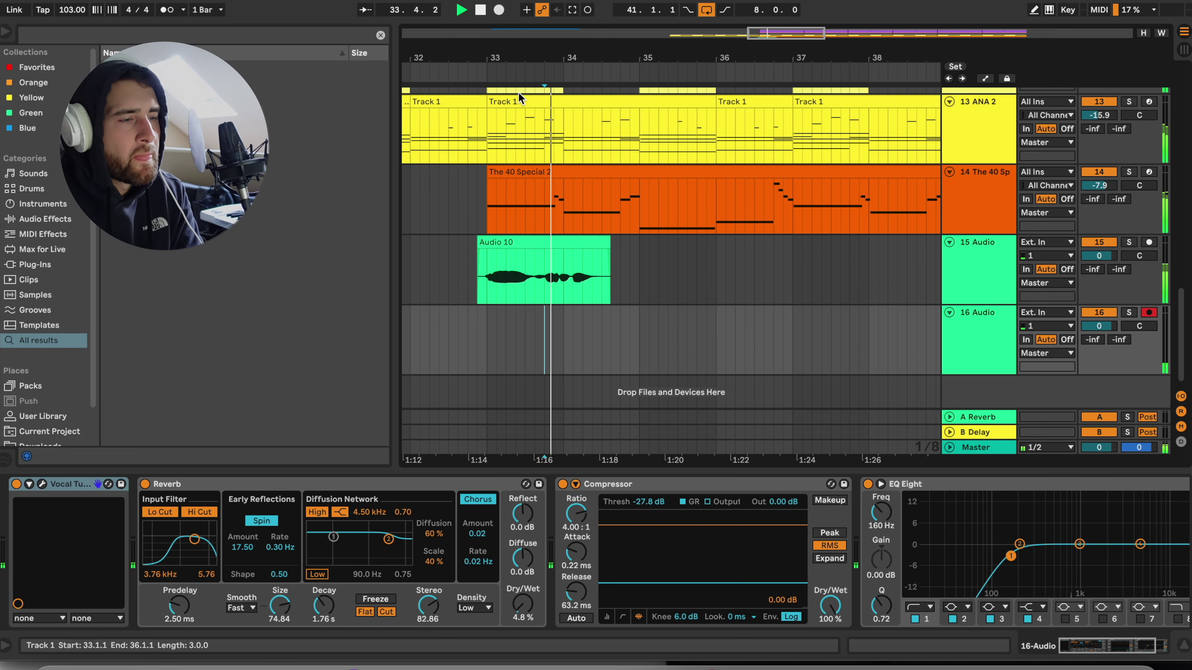
pyautogui.click(499, 10)
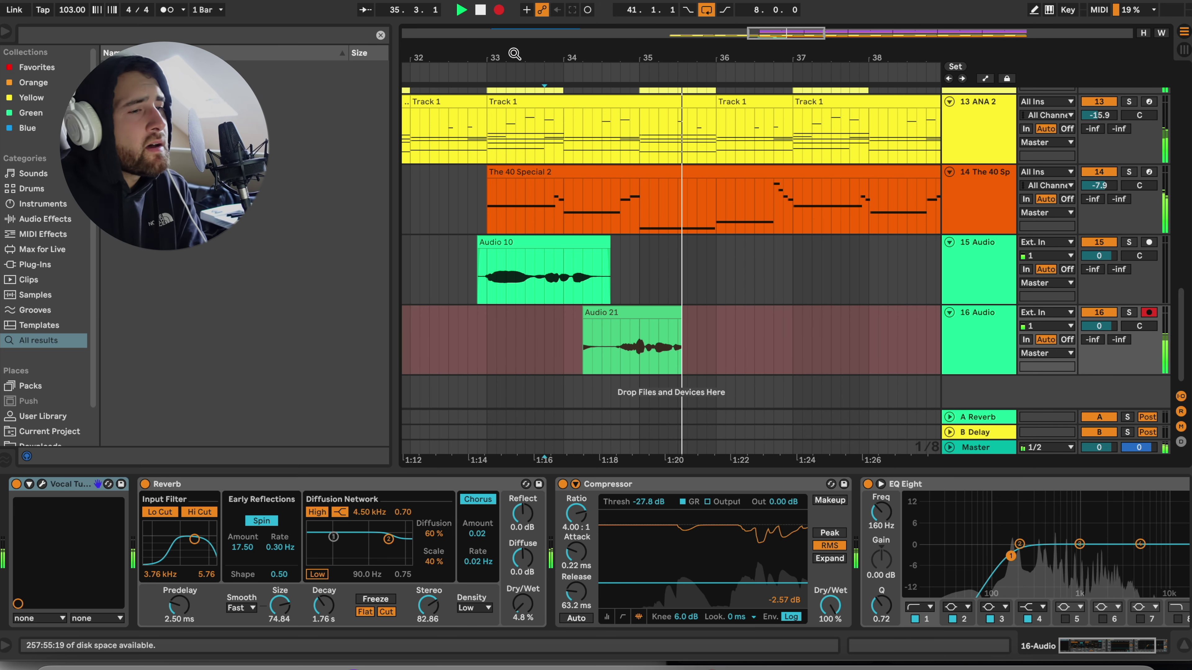
# Step: Restart from bar 33.4 and record further takes of the same vocal phrase over the first one on track 16
pyautogui.press('space')
pyautogui.press('space')
pyautogui.click(501, 12)
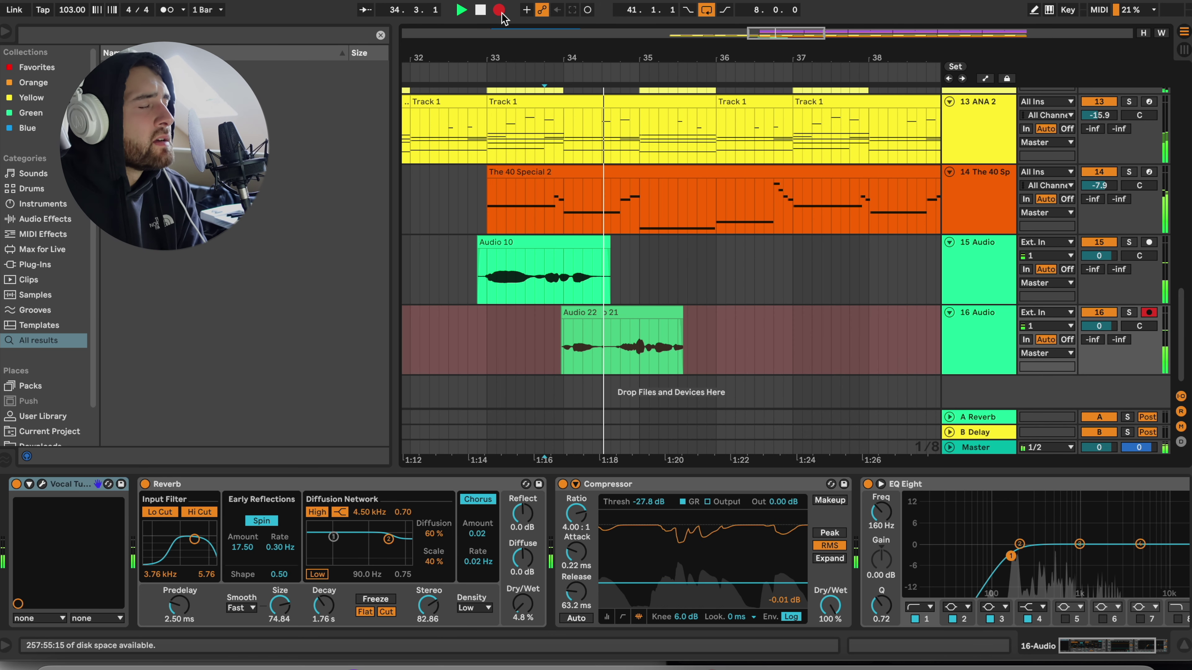
pyautogui.press('space')
pyautogui.press('space')
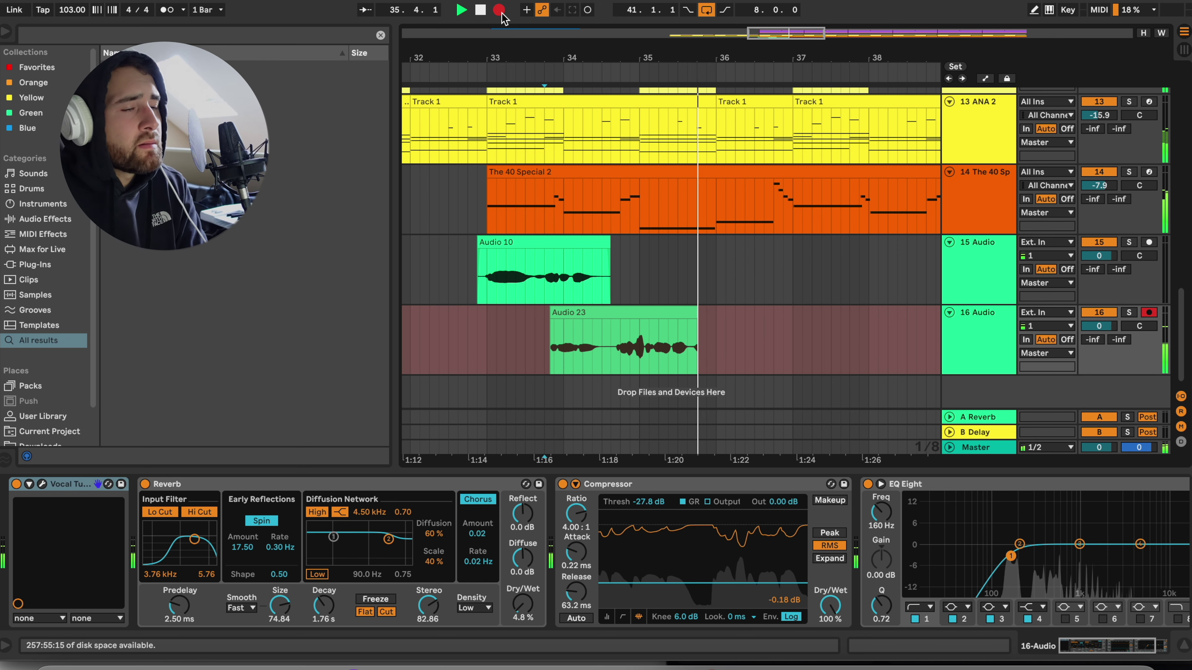
pyautogui.press('space')
pyautogui.press('space')
# Step: Trim the Audio 23 take to its sung phrase at both ends and place it on track 15 directly after Audio 10
pyautogui.moveTo(525, 348); pyautogui.dragTo(607, 362)
pyautogui.press('Delete')
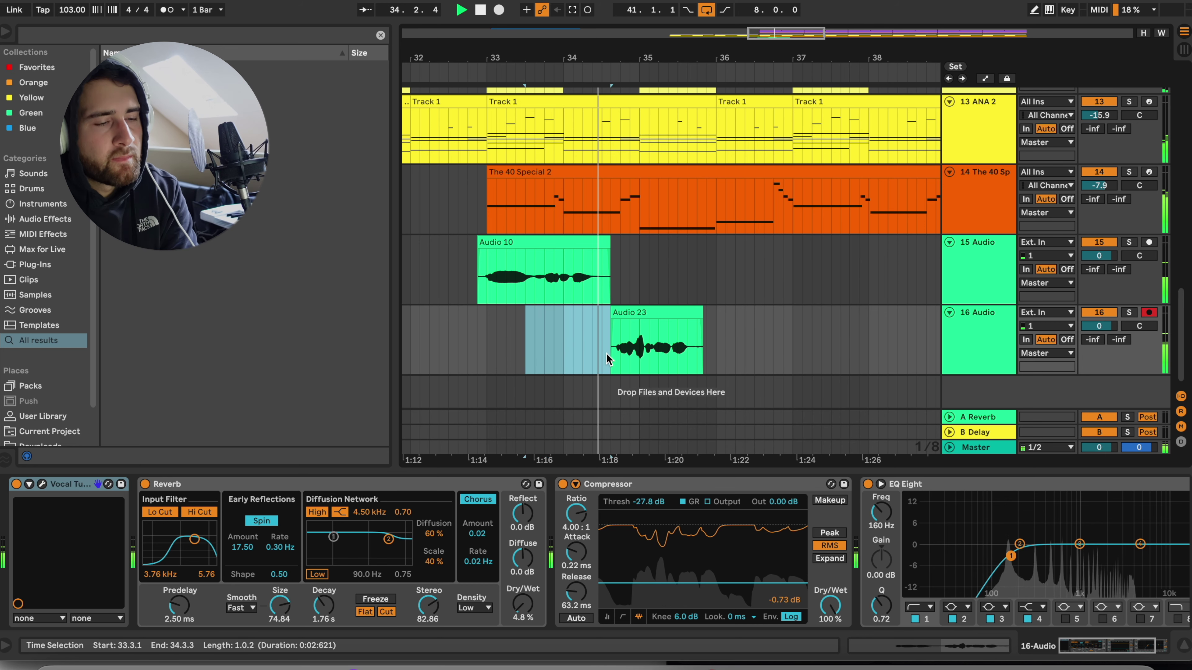
pyautogui.moveTo(629, 315); pyautogui.dragTo(631, 279)
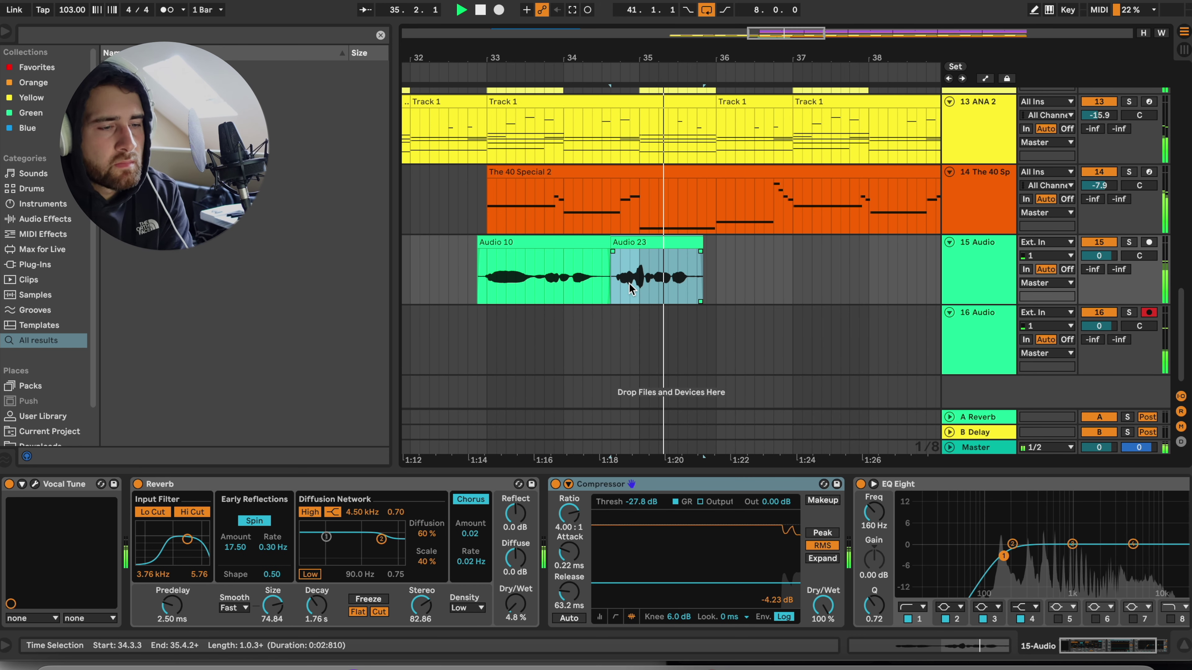
pyautogui.moveTo(724, 281); pyautogui.dragTo(697, 285)
pyautogui.press('Delete')
# Step: Record takes of the next vocal phrase on track 16 from bar 34.4.3 and delete the lead-in before about bar 35.3
pyautogui.click(629, 320)
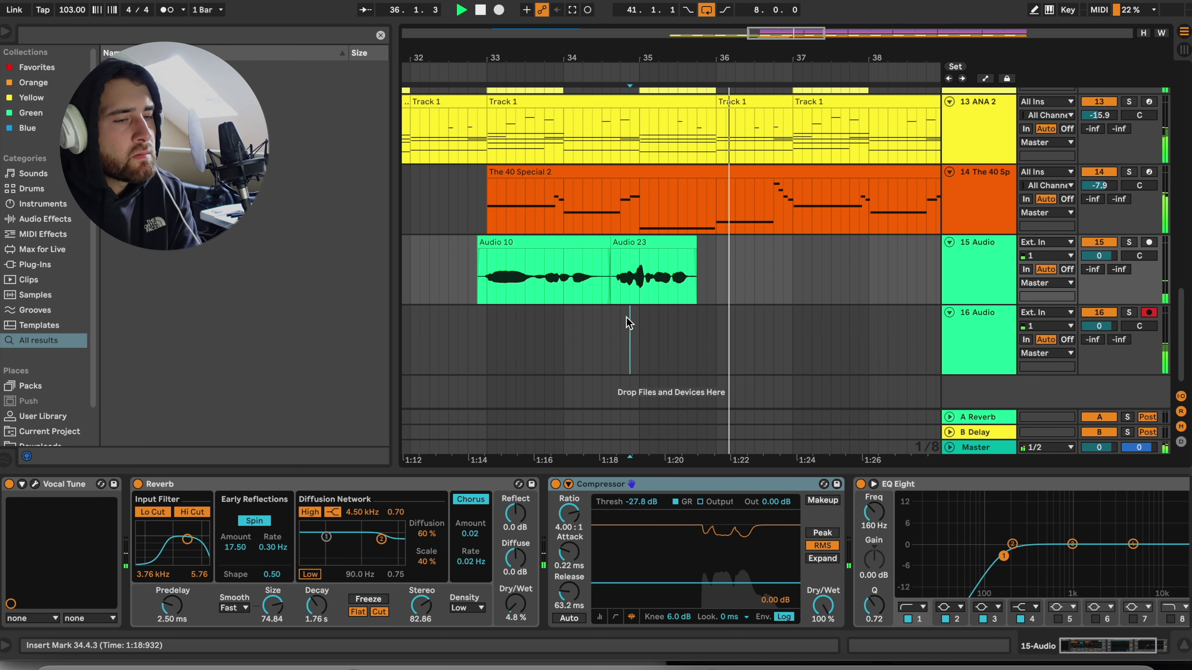
pyautogui.click(498, 9)
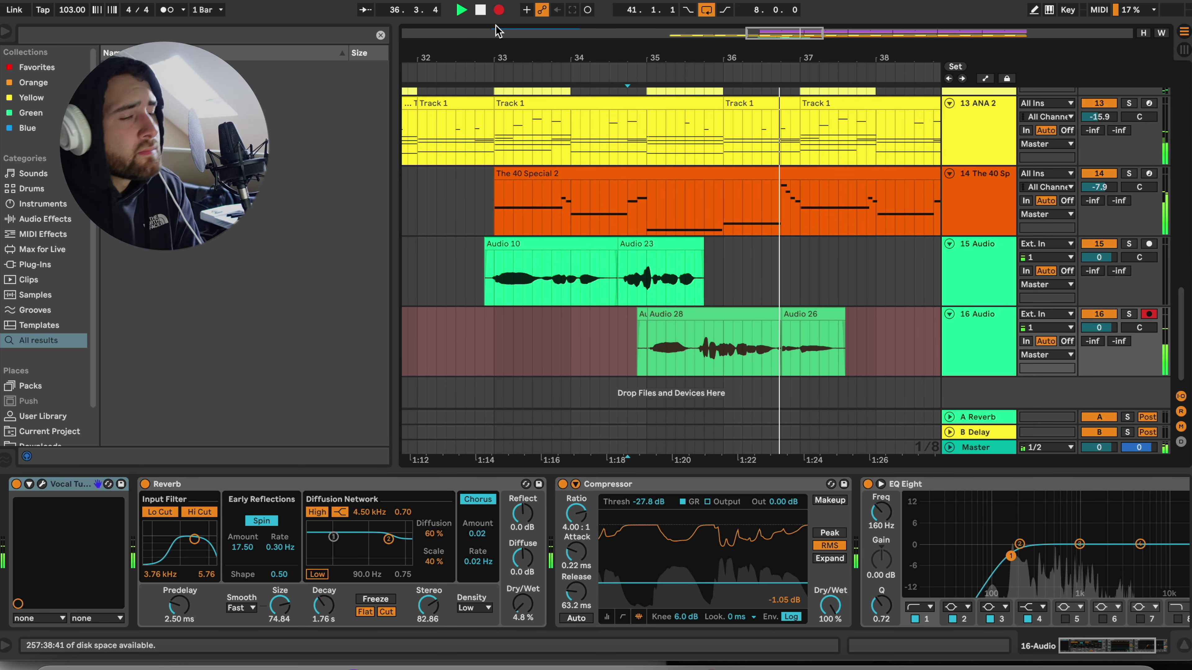
pyautogui.press('space')
pyautogui.press('space')
pyautogui.moveTo(618, 353); pyautogui.dragTo(692, 352)
pyautogui.press('Delete')
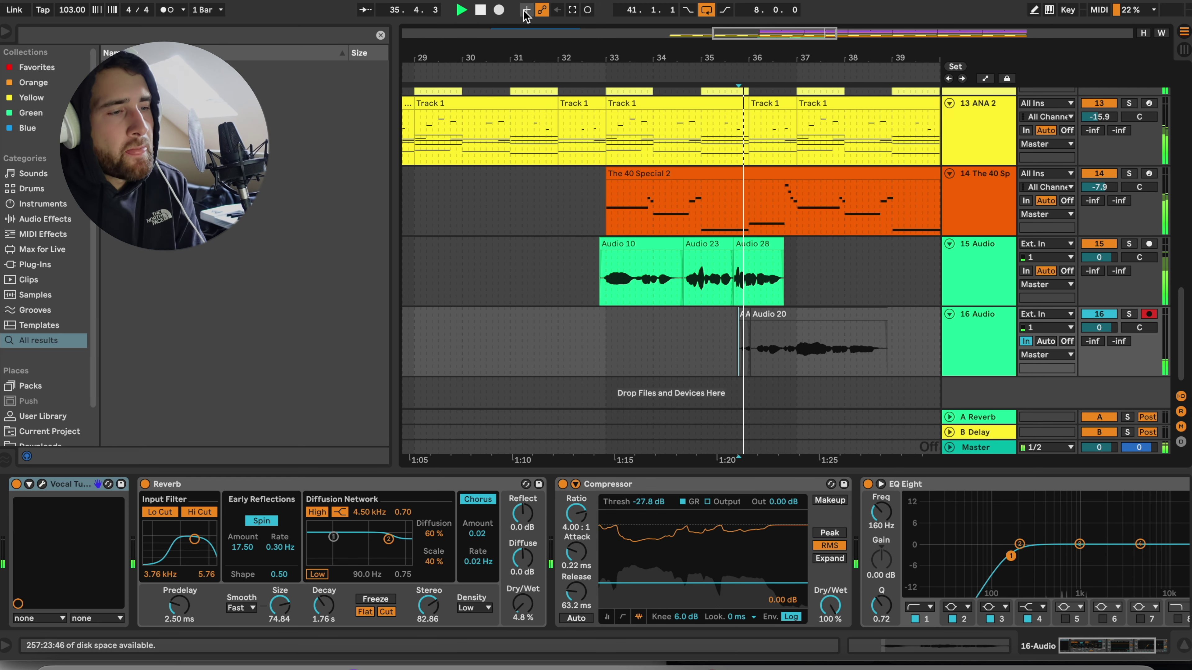
# Step: Record the following vocal phrase on track 16, keep only the Audio 21 take and move it onto track 15
pyautogui.click(499, 13)
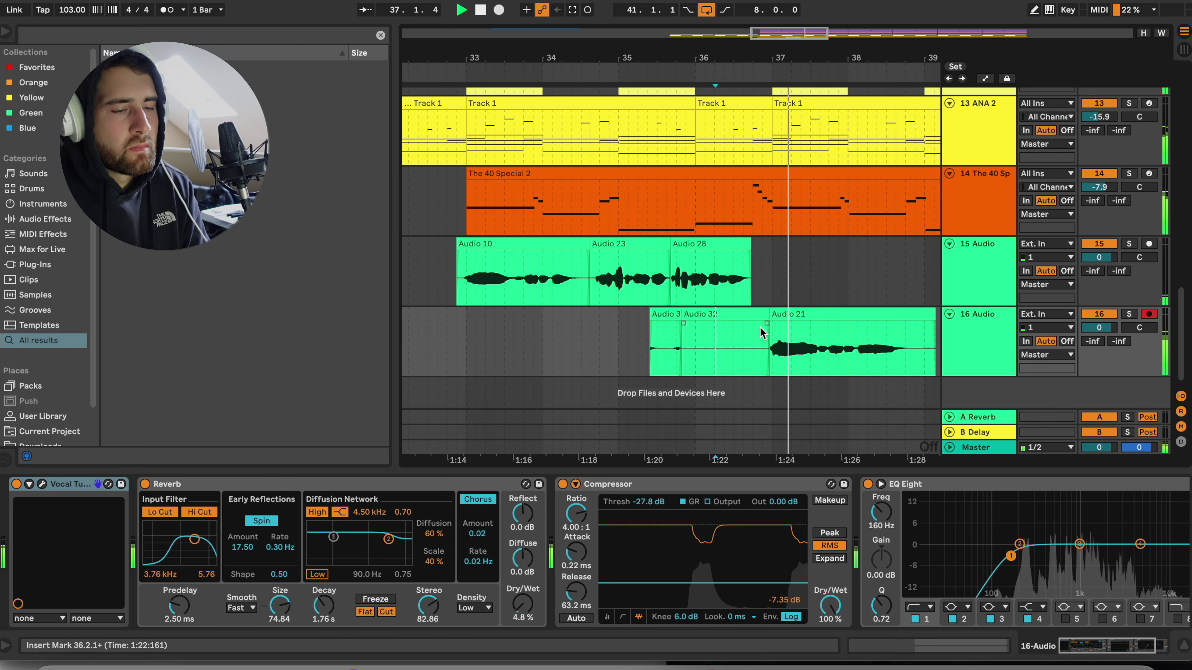
pyautogui.click(755, 317)
pyautogui.press('Delete')
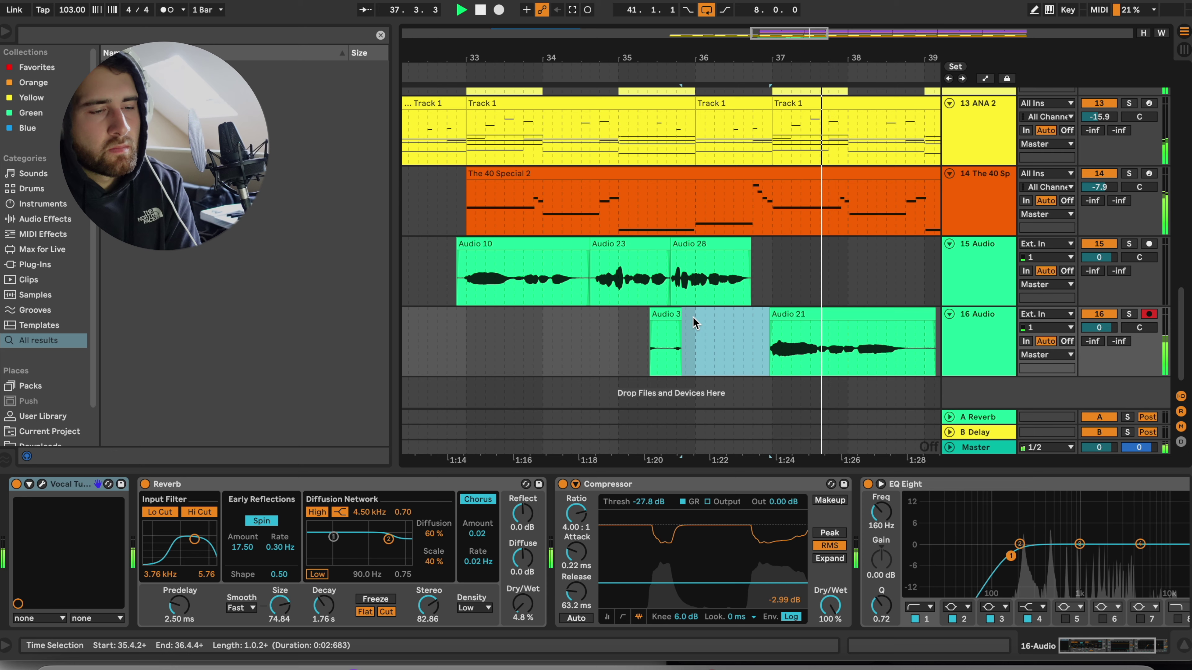
pyautogui.click(670, 314)
pyautogui.press('Delete')
pyautogui.moveTo(918, 316); pyautogui.dragTo(914, 294)
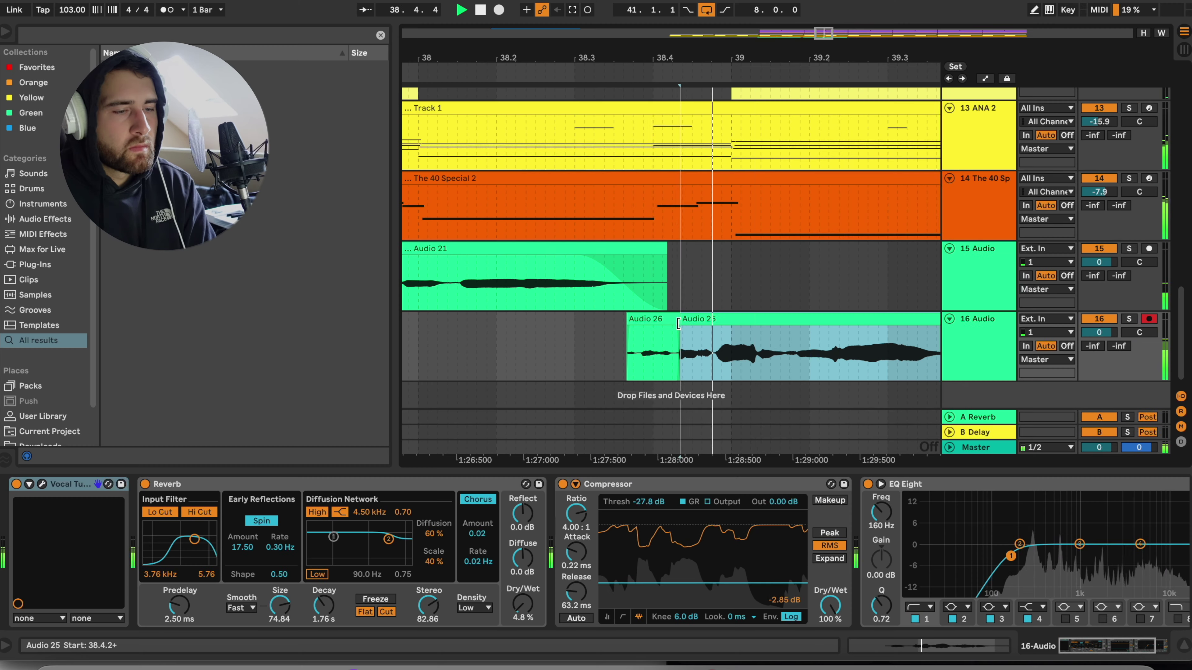
# Step: Extend the start of the Audio 25 clip on track 16 back to about 38.3.4 and audition the transition from bar 38.2
pyautogui.moveTo(699, 327); pyautogui.dragTo(644, 327)
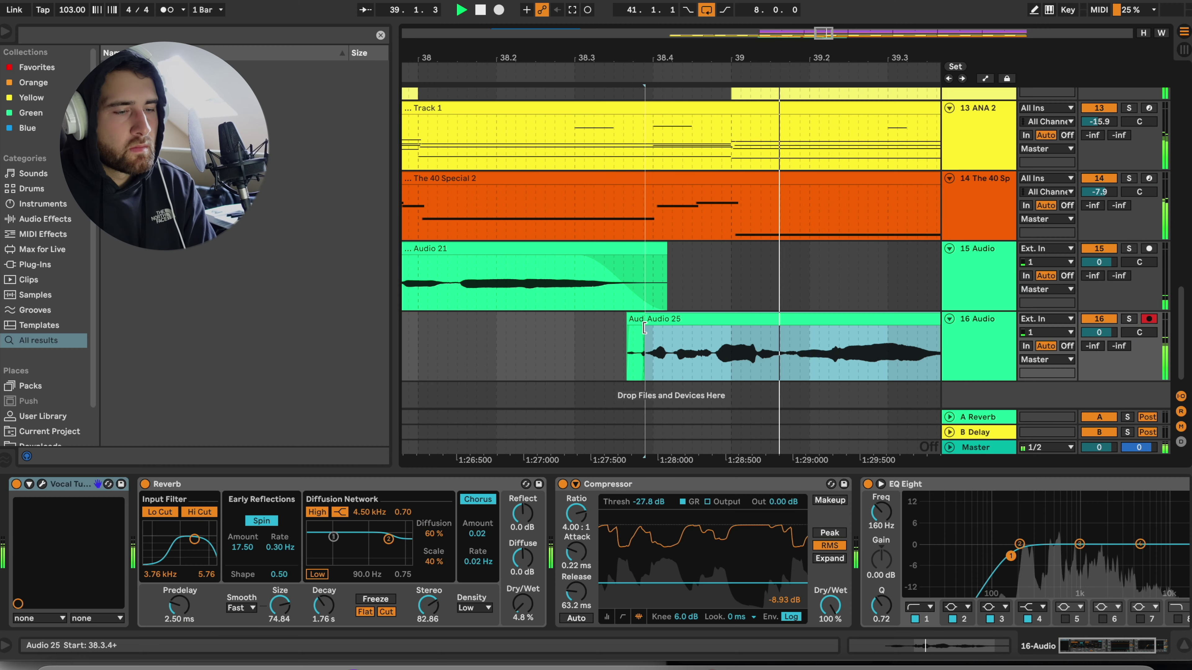
pyautogui.click(504, 355)
pyautogui.press('space')
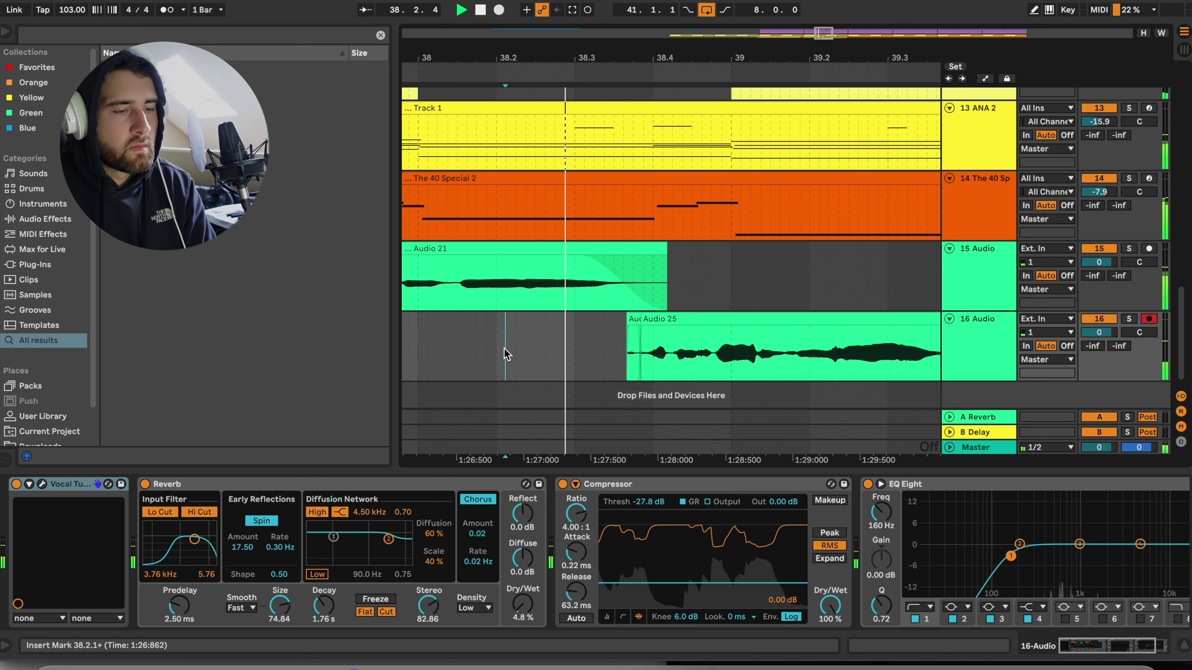
pyautogui.click(641, 320)
pyautogui.click(637, 321)
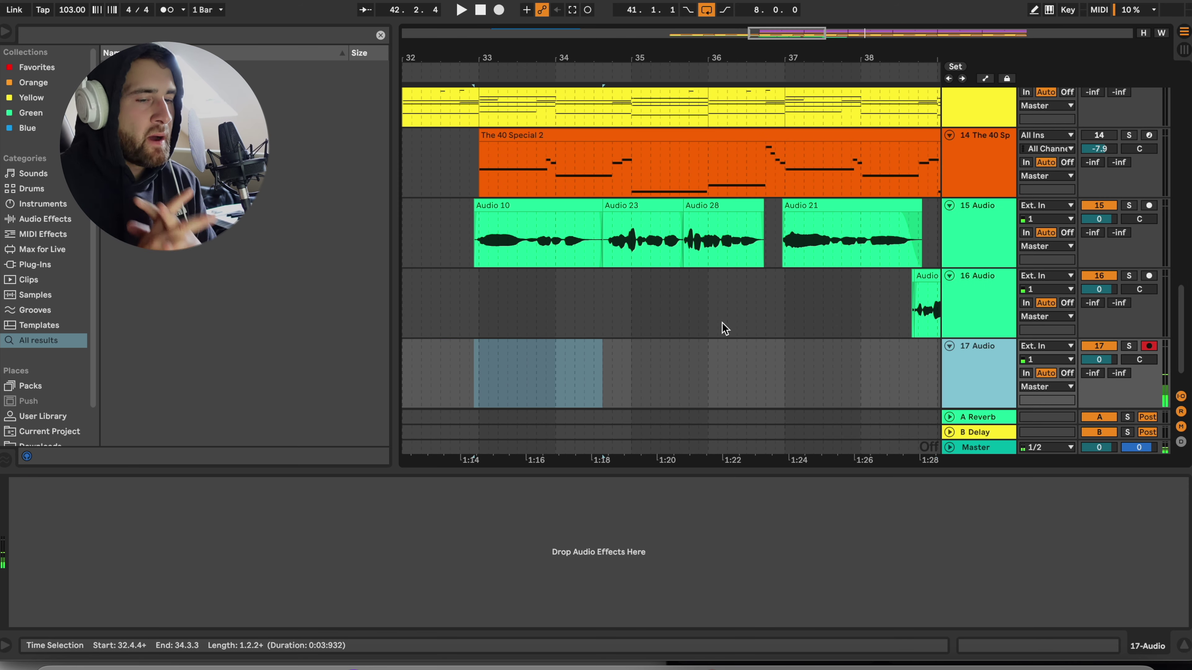
pyautogui.click(475, 288)
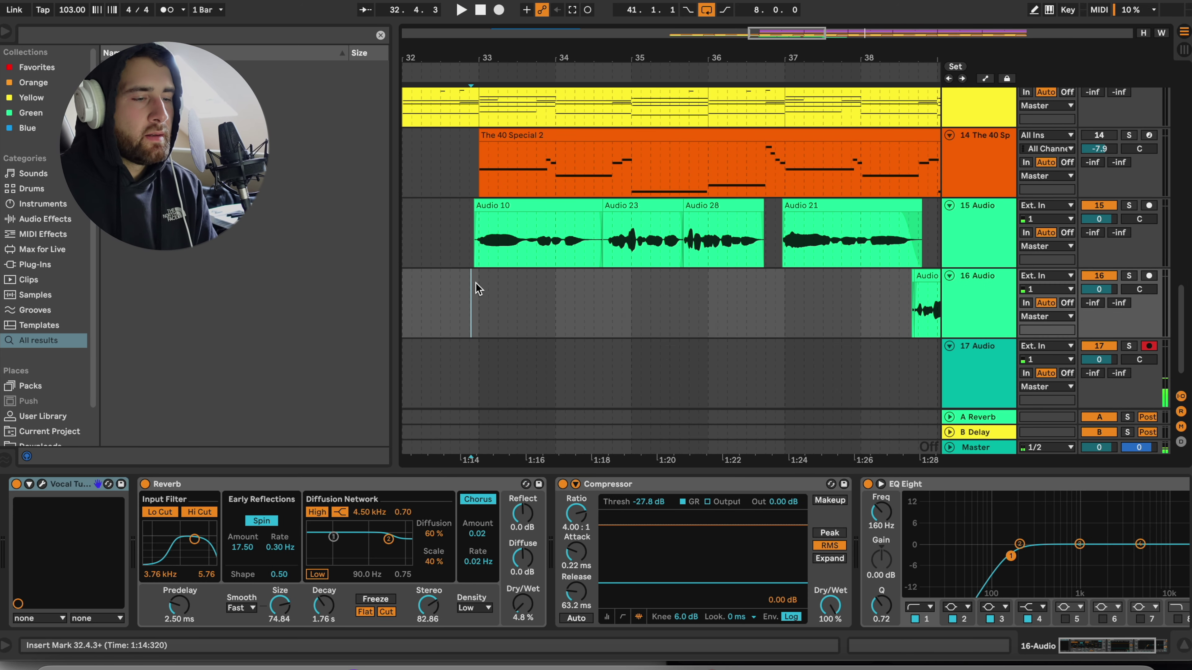
pyautogui.hscroll(3, 637, 271)
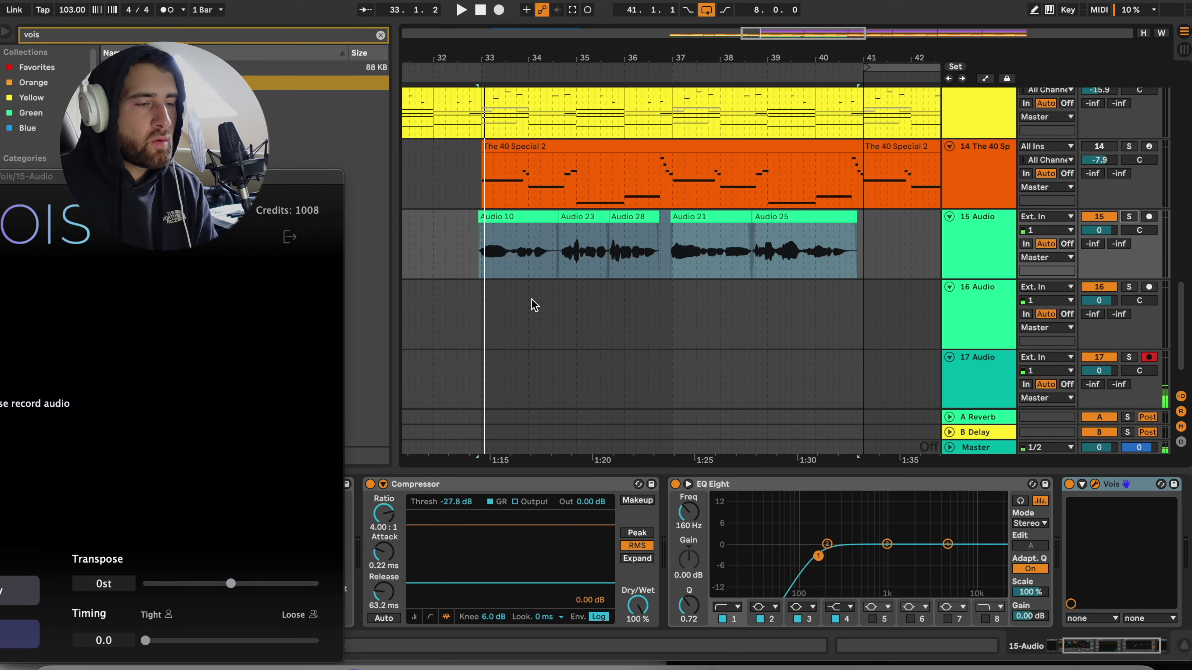
pyautogui.moveTo(269, 177); pyautogui.dragTo(408, 140)
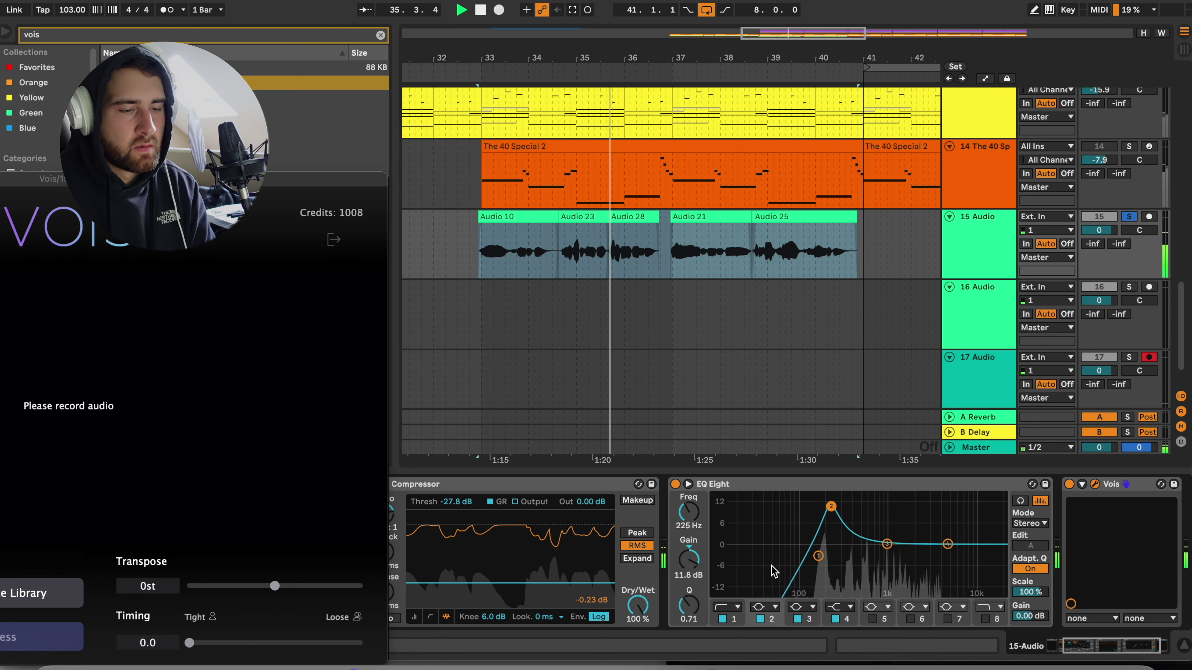
# Step: Sweep band 2 of track 15's EQ Eight with audition mode enabled, and set it to 215 Hz, -4.29 dB and Q 2.11
pyautogui.moveTo(688, 605); pyautogui.dragTo(689, 587)
pyautogui.click(1021, 500)
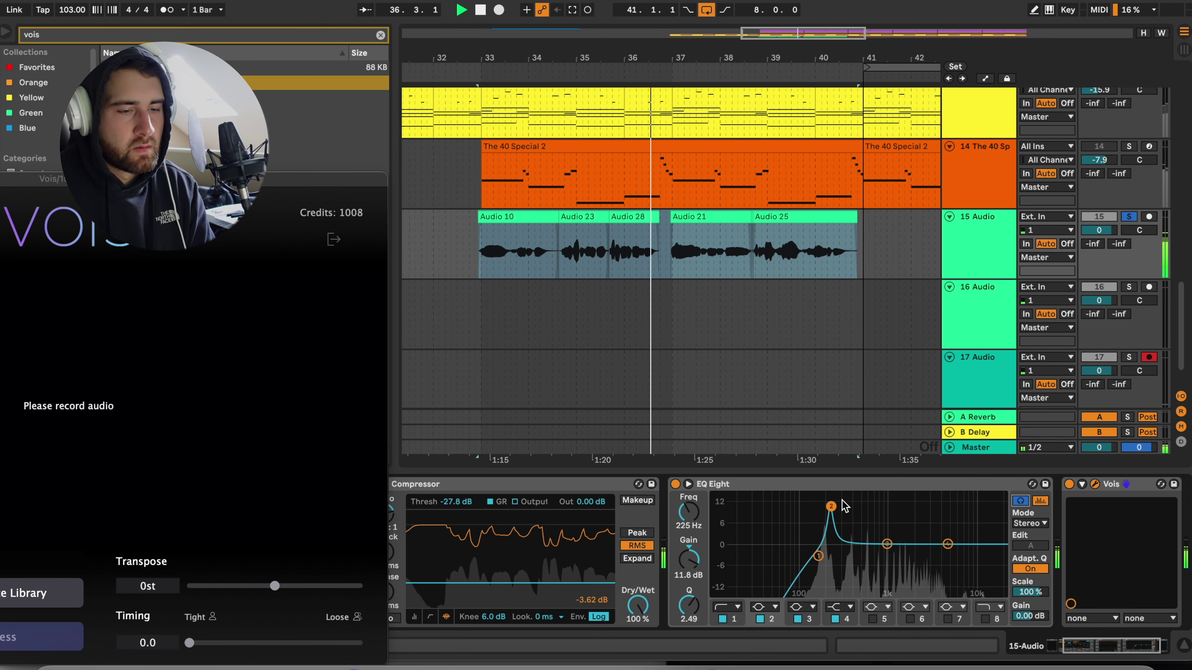
pyautogui.moveTo(830, 506)
pyautogui.mouseDown()
pyautogui.moveTo(844, 496)
pyautogui.moveTo(829, 496)
pyautogui.mouseUp()
pyautogui.moveTo(688, 606); pyautogui.dragTo(688, 609)
pyautogui.moveTo(689, 559); pyautogui.dragTo(688, 569)
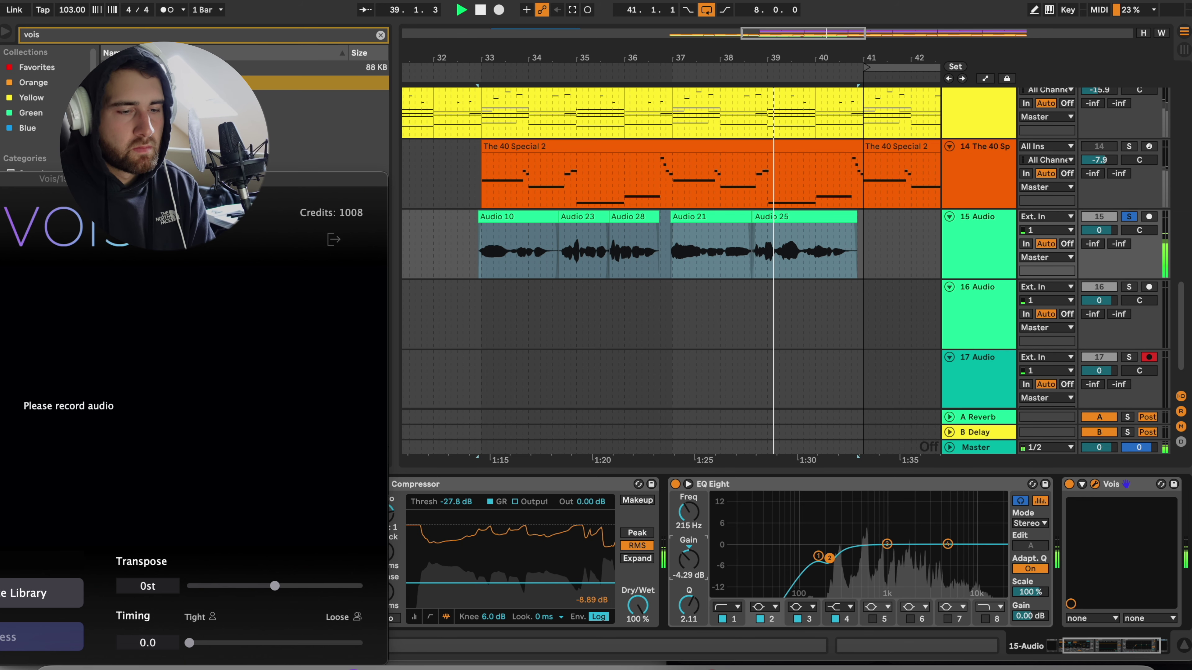
# Step: Sweep EQ Eight band 3 with a boost to 375 Hz, and cut its gain there
pyautogui.moveTo(887, 544); pyautogui.dragTo(854, 496)
pyautogui.press('space')
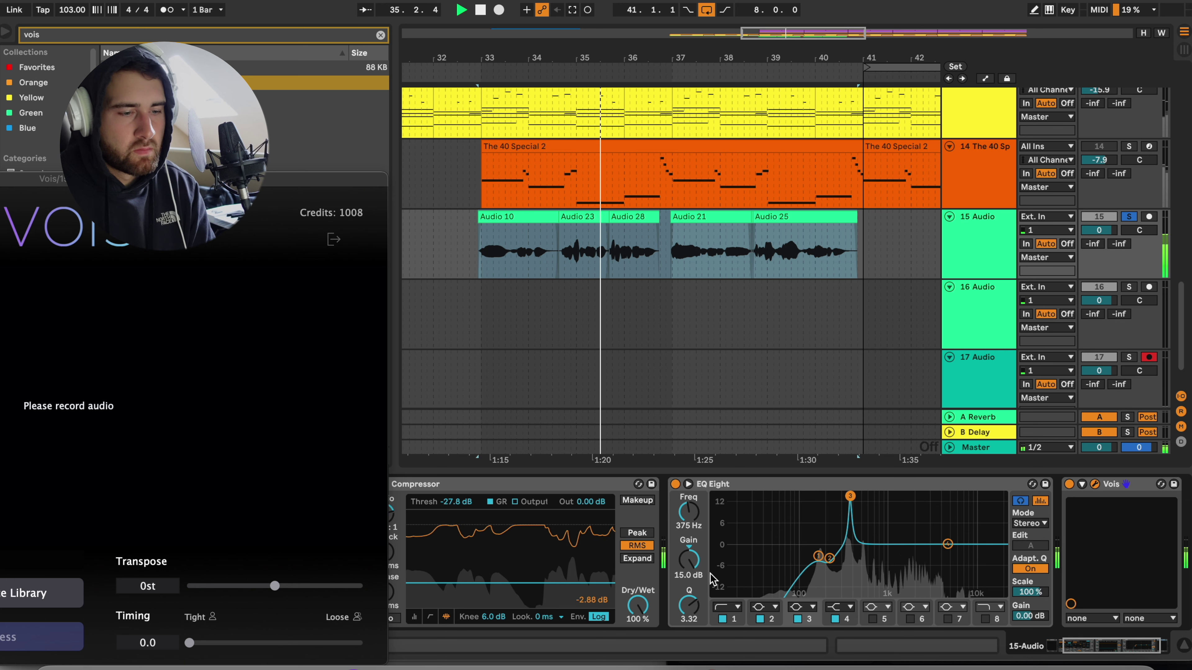
pyautogui.moveTo(688, 559); pyautogui.dragTo(688, 590)
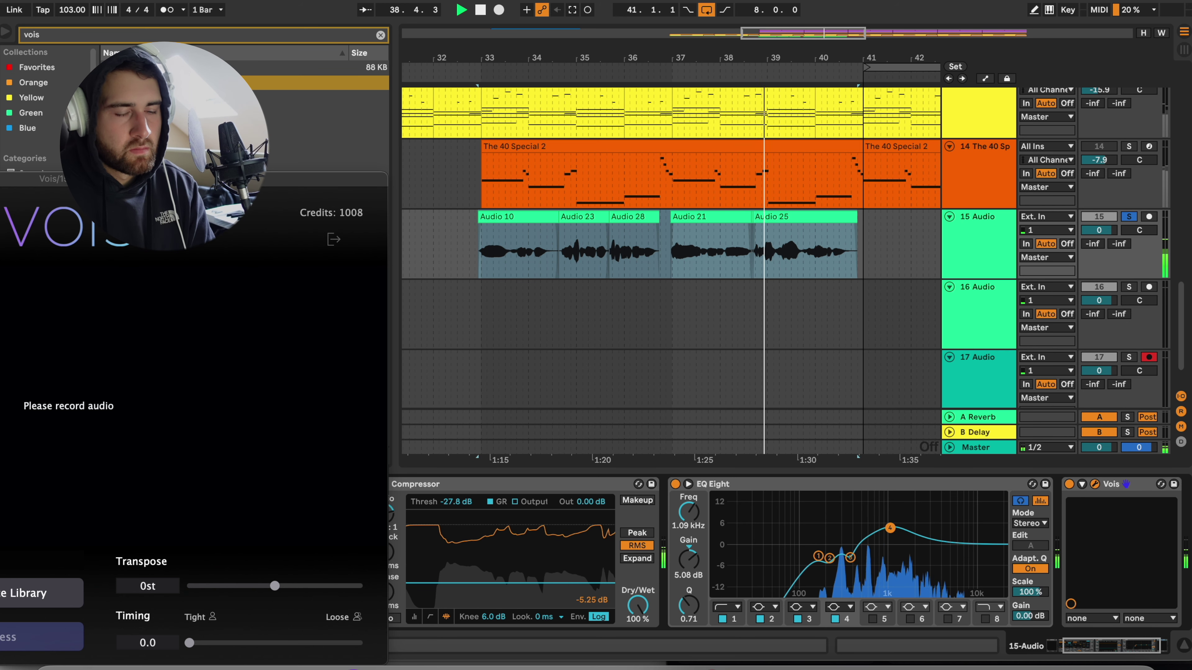
# Step: Set EQ Eight band 4 to a narrow cut of -3.81 dB at 587 Hz with Q 18, and unsolo track 15
pyautogui.moveTo(688, 605); pyautogui.dragTo(689, 540)
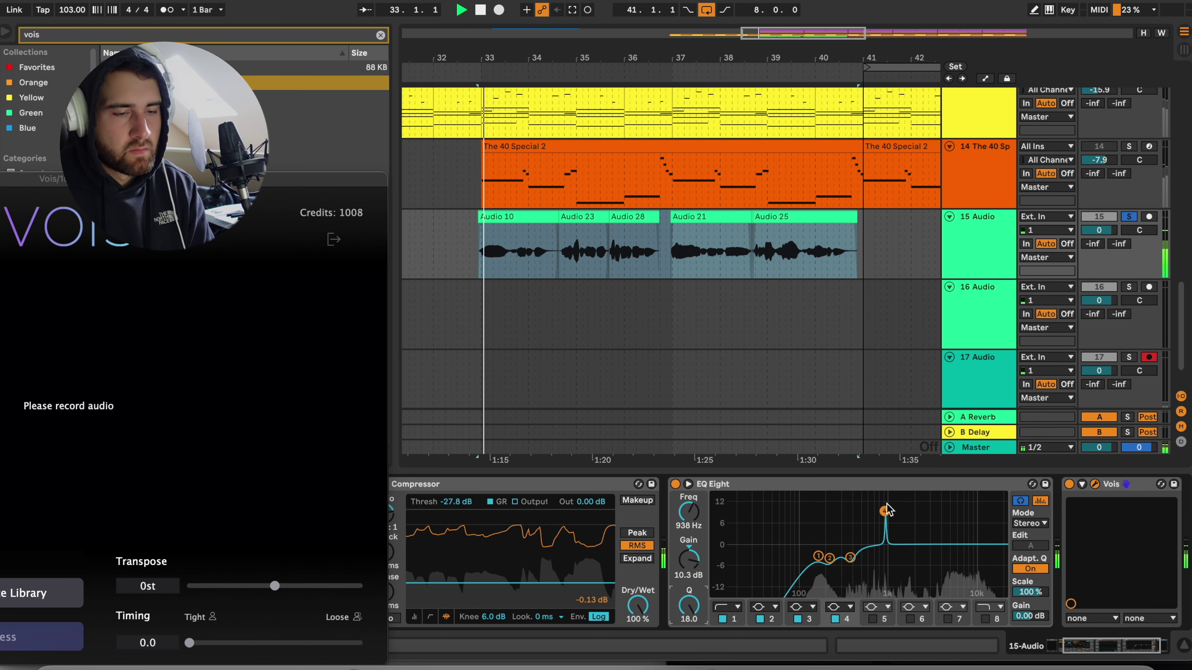
pyautogui.moveTo(885, 510)
pyautogui.mouseDown()
pyautogui.moveTo(894, 496)
pyautogui.moveTo(869, 496)
pyautogui.mouseUp()
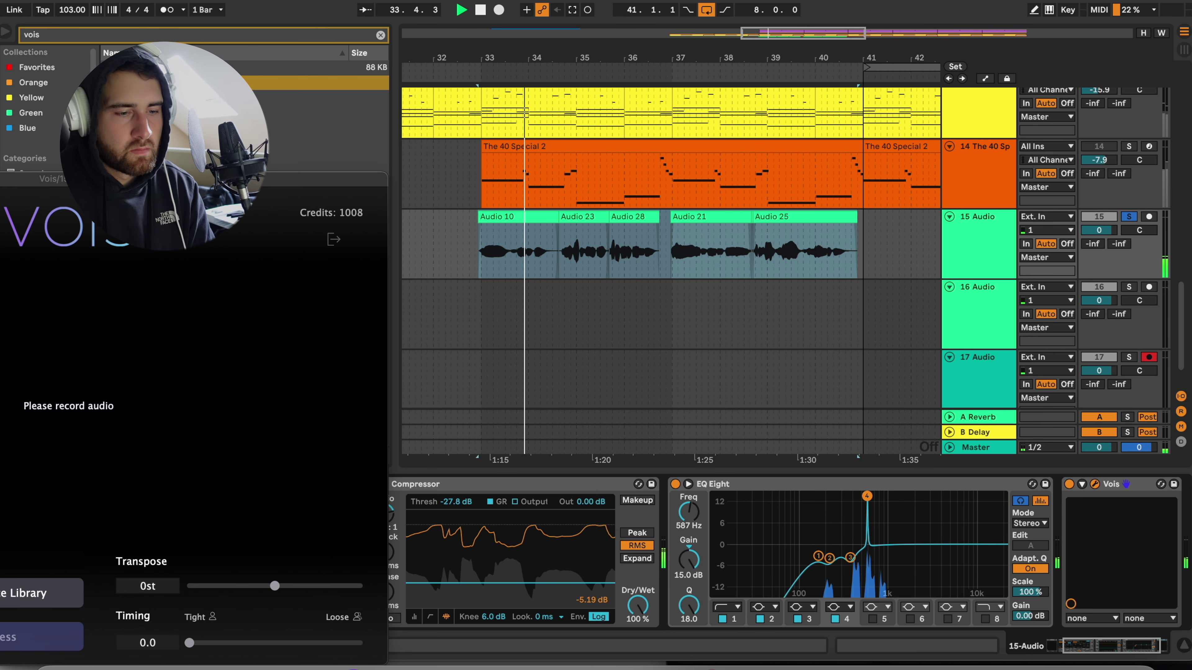
pyautogui.moveTo(705, 576); pyautogui.dragTo(705, 606)
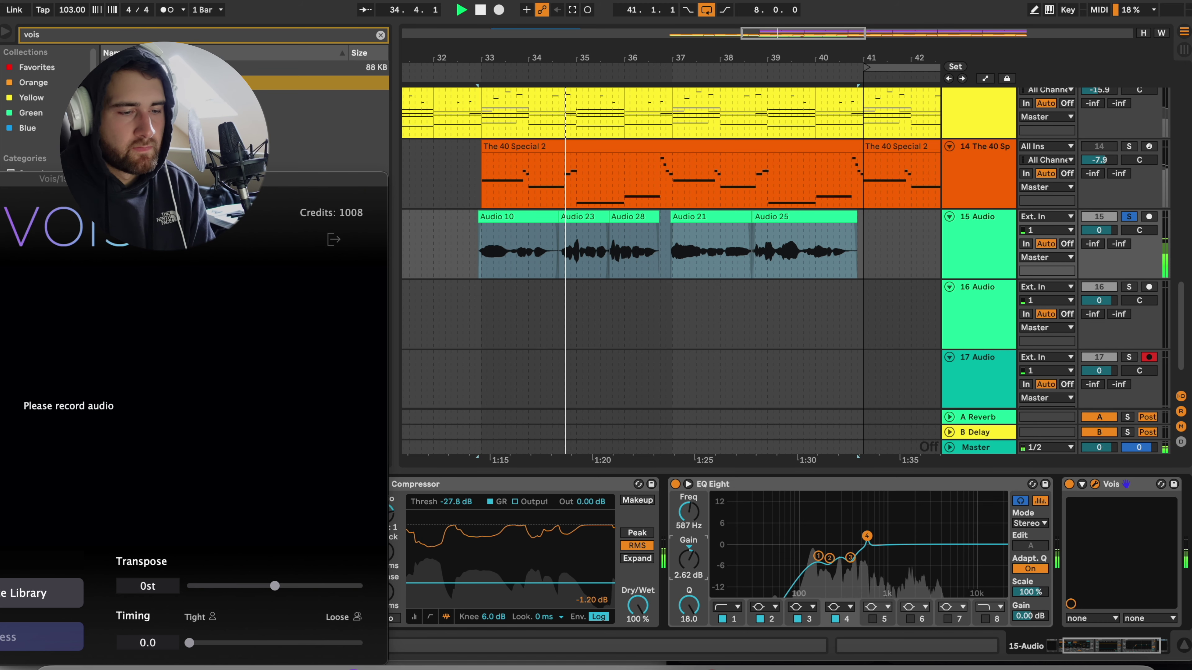
pyautogui.moveTo(689, 559); pyautogui.dragTo(688, 561)
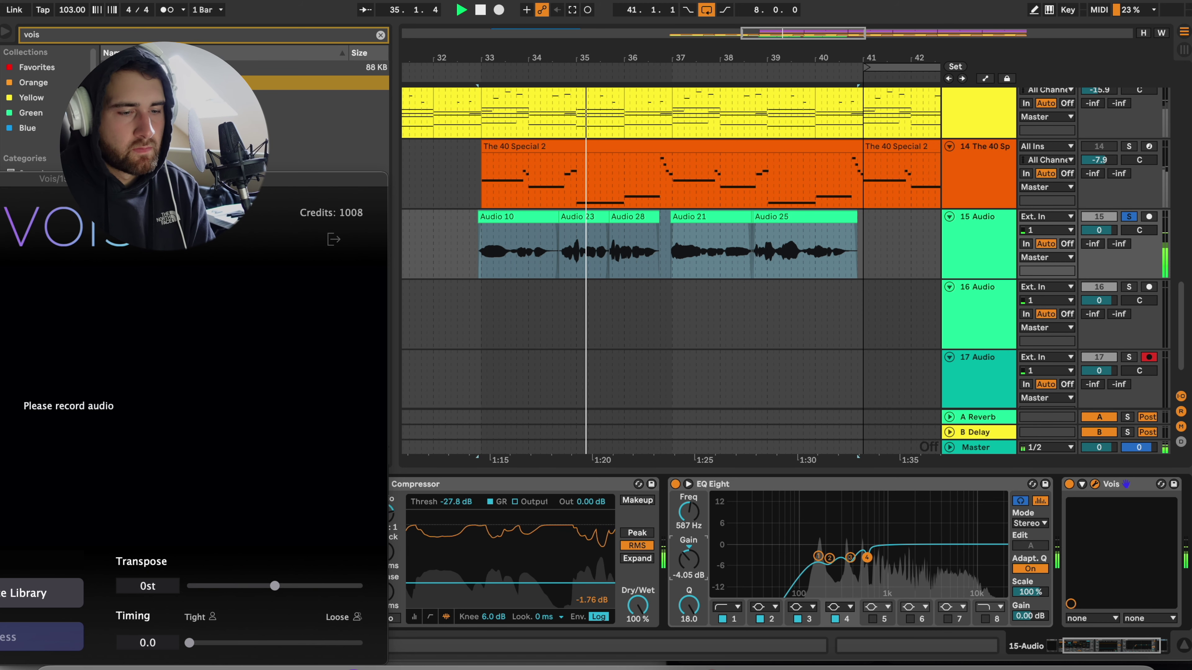
pyautogui.click(1128, 217)
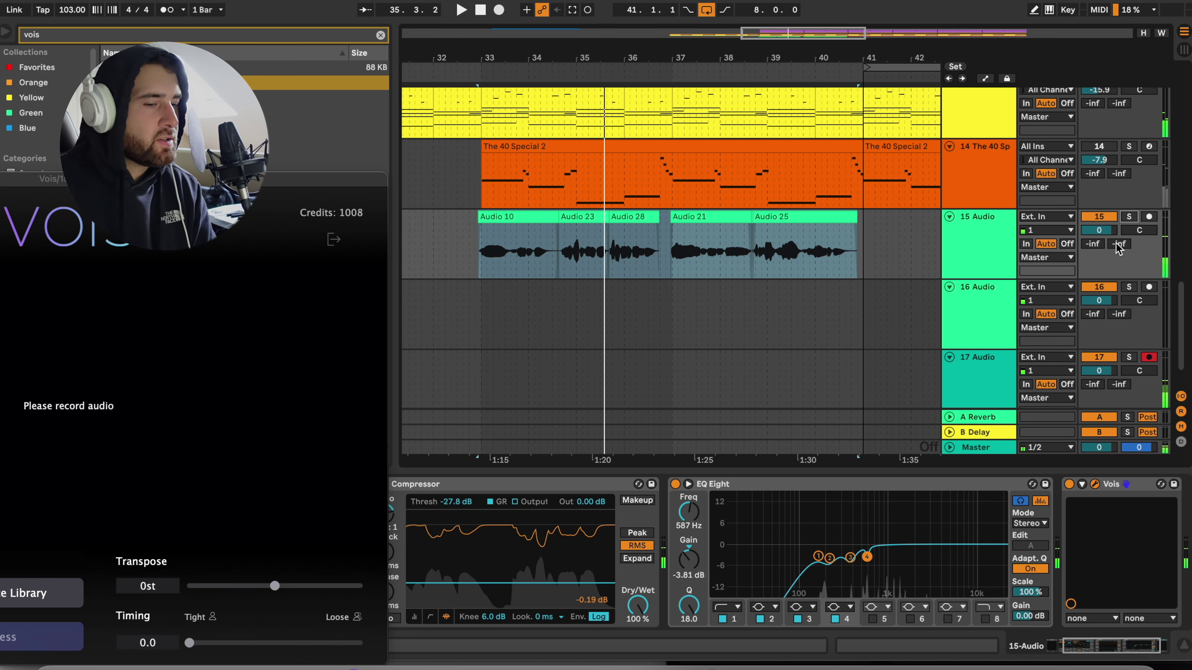
# Step: Open the Vois voice library, set the harmony scale to Minor and process the recorded vocal with the Kiara voice in C minor, degree +6
pyautogui.click(477, 311)
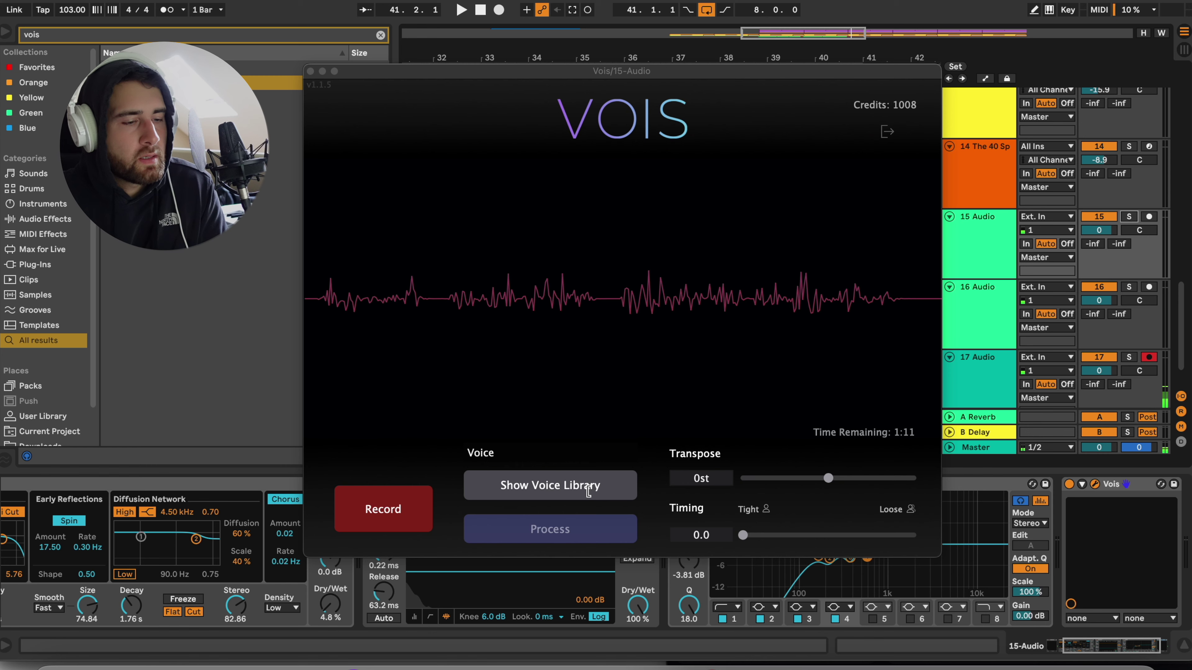
pyautogui.click(589, 490)
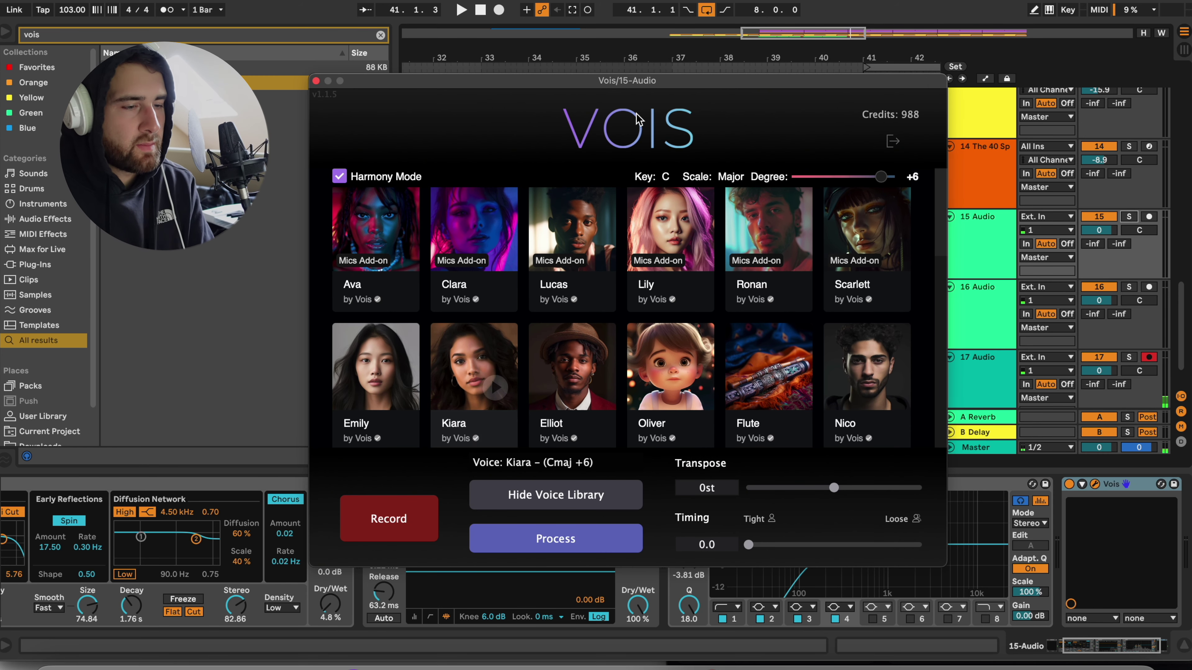
pyautogui.click(736, 184)
pyautogui.click(734, 199)
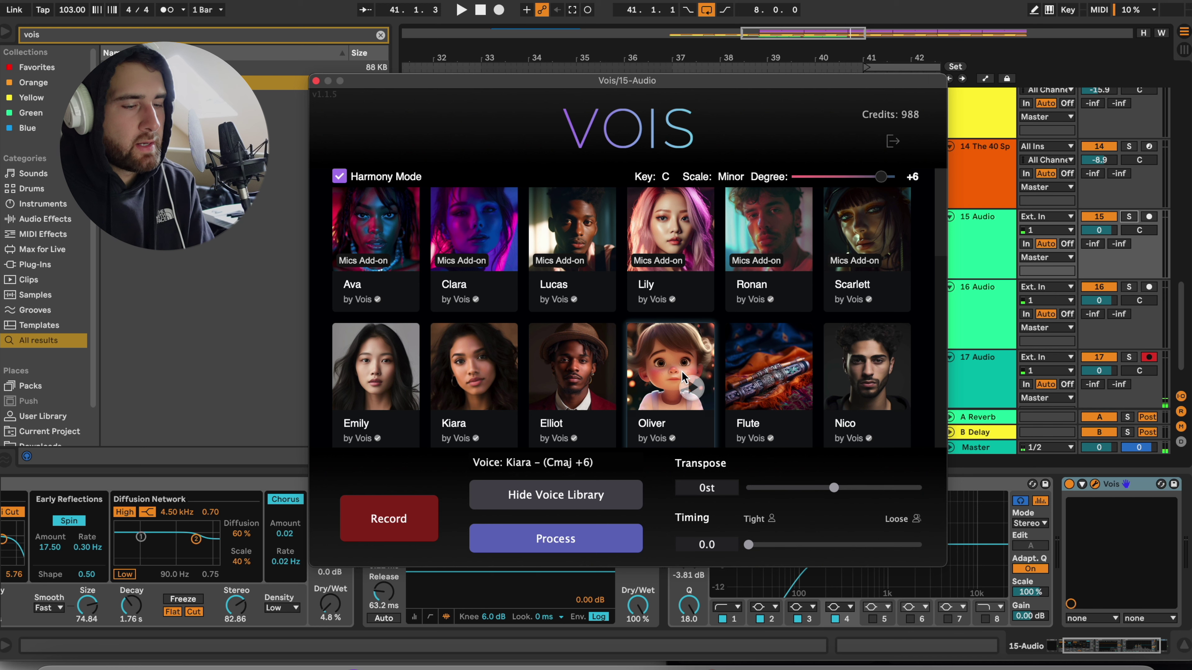
pyautogui.click(608, 542)
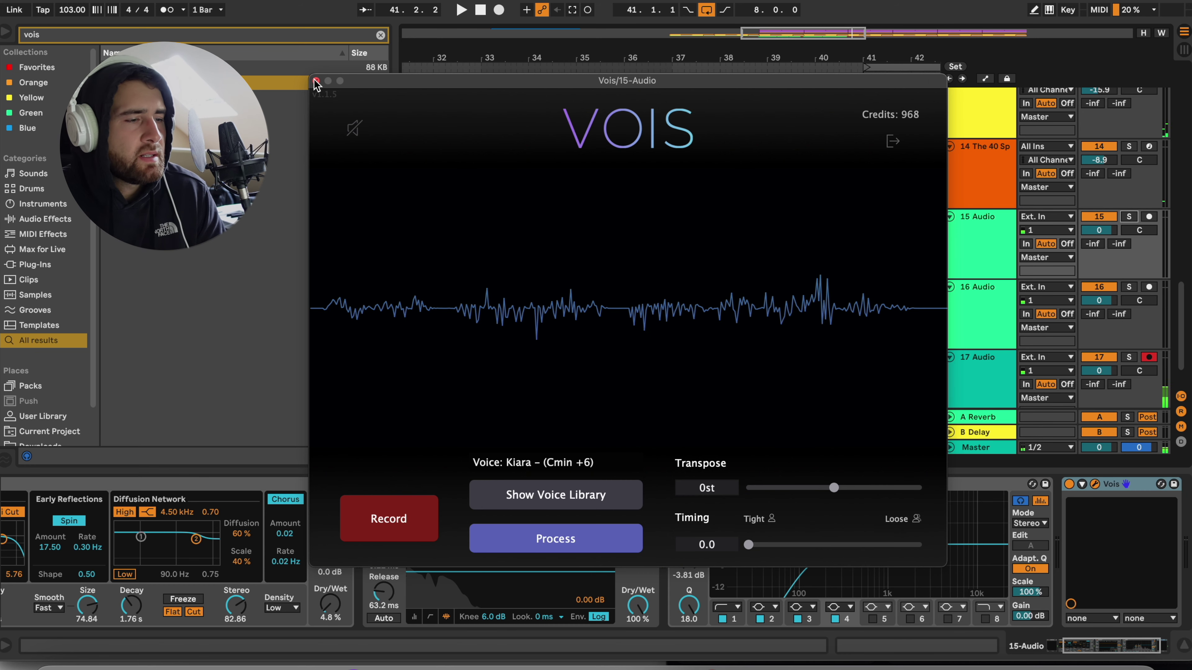
# Step: Place the processed Kiara vocal on track 17 near bar 33, and set its volume to -6.2 dB and panning to 8L
pyautogui.moveTo(315, 84); pyautogui.dragTo(739, 182)
pyautogui.moveTo(898, 394); pyautogui.dragTo(482, 277)
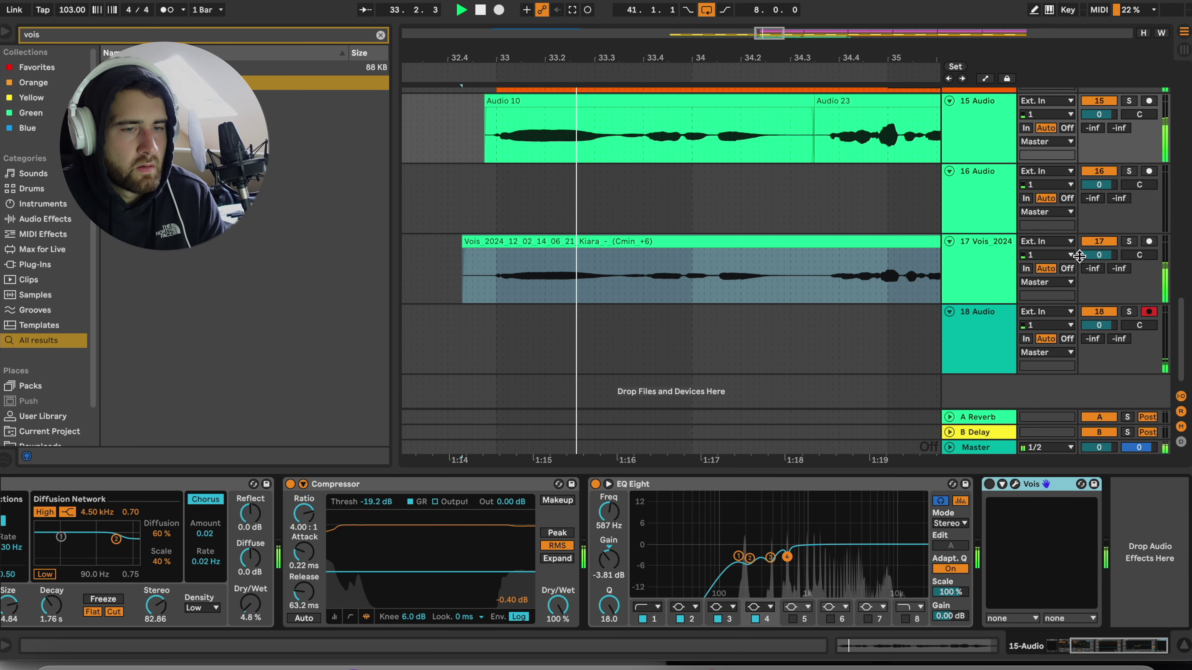
pyautogui.moveTo(1098, 254); pyautogui.dragTo(1134, 263)
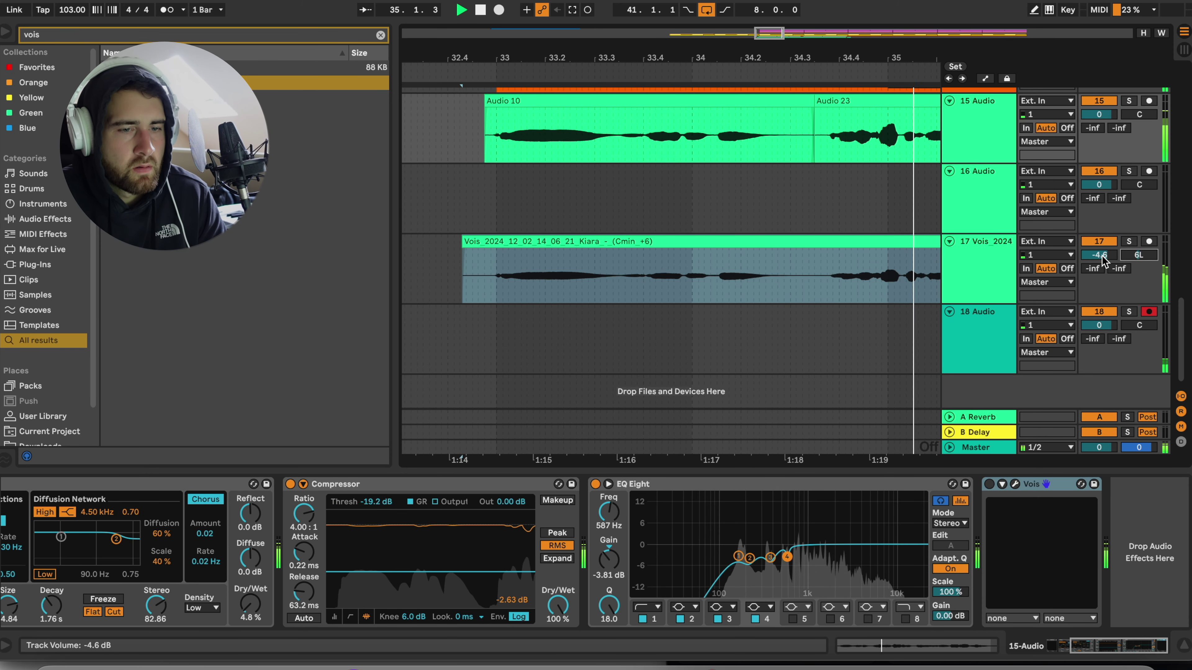
pyautogui.moveTo(1102, 259); pyautogui.dragTo(1103, 267)
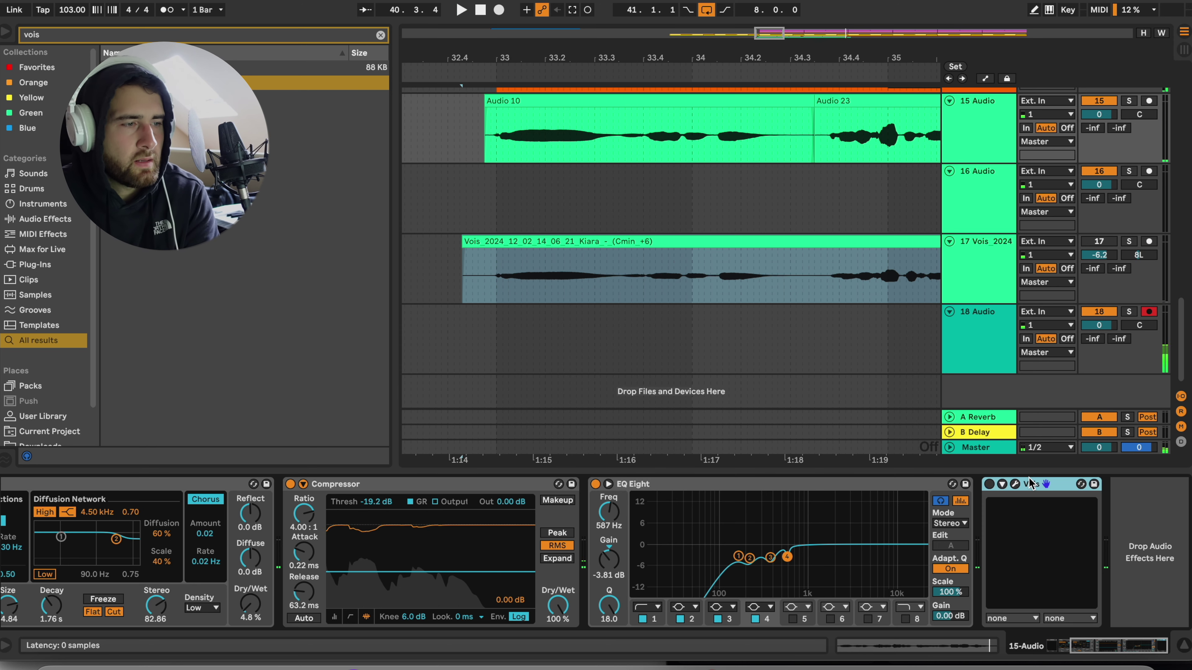
# Step: Process the lead vocal in Vois with the Vanessa voice, and place the result on track 18 aligned with the Kiara clip
pyautogui.press('Delete')
pyautogui.doubleClick(328, 82)
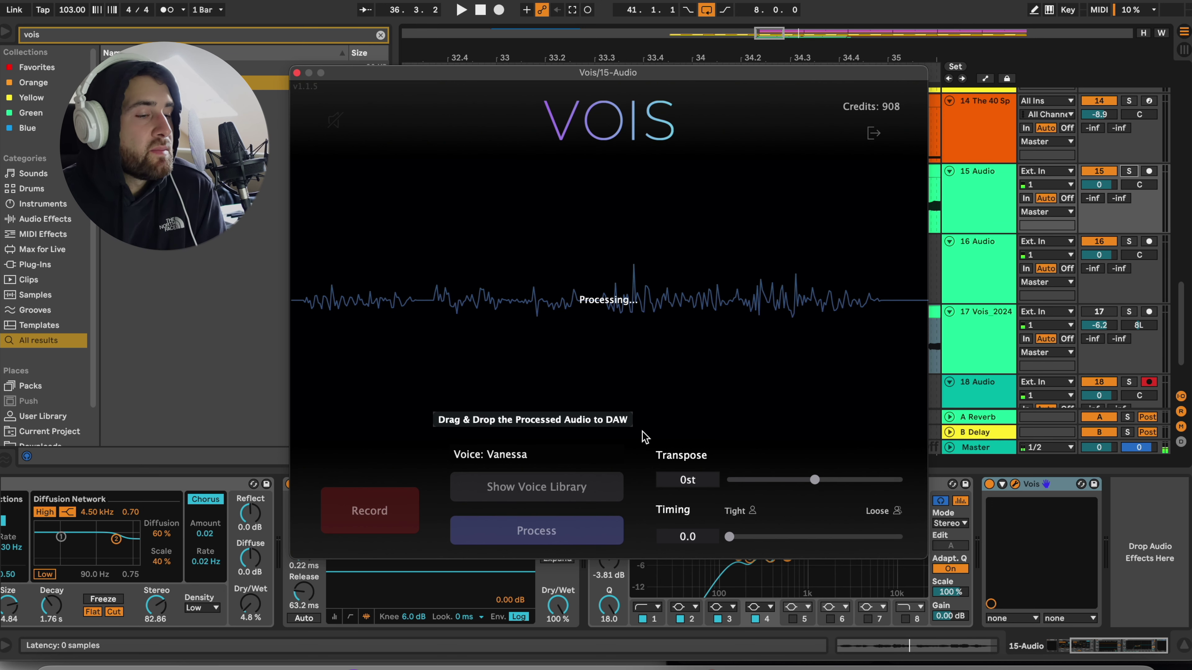
pyautogui.press('space')
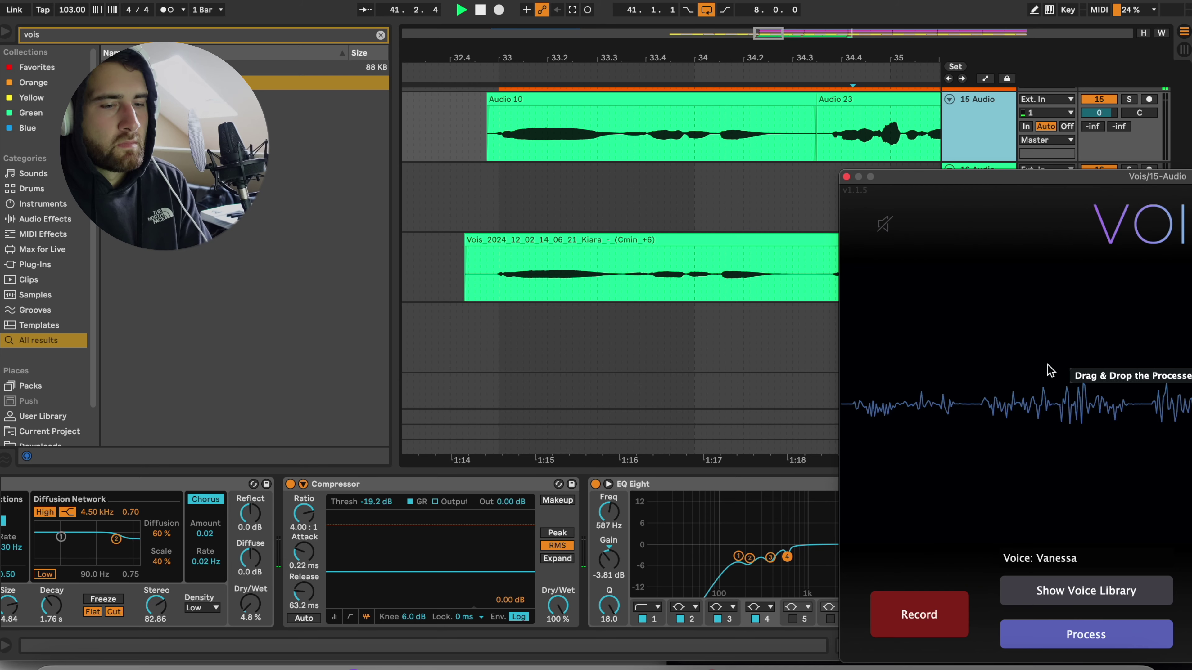
pyautogui.moveTo(1045, 371); pyautogui.dragTo(463, 335)
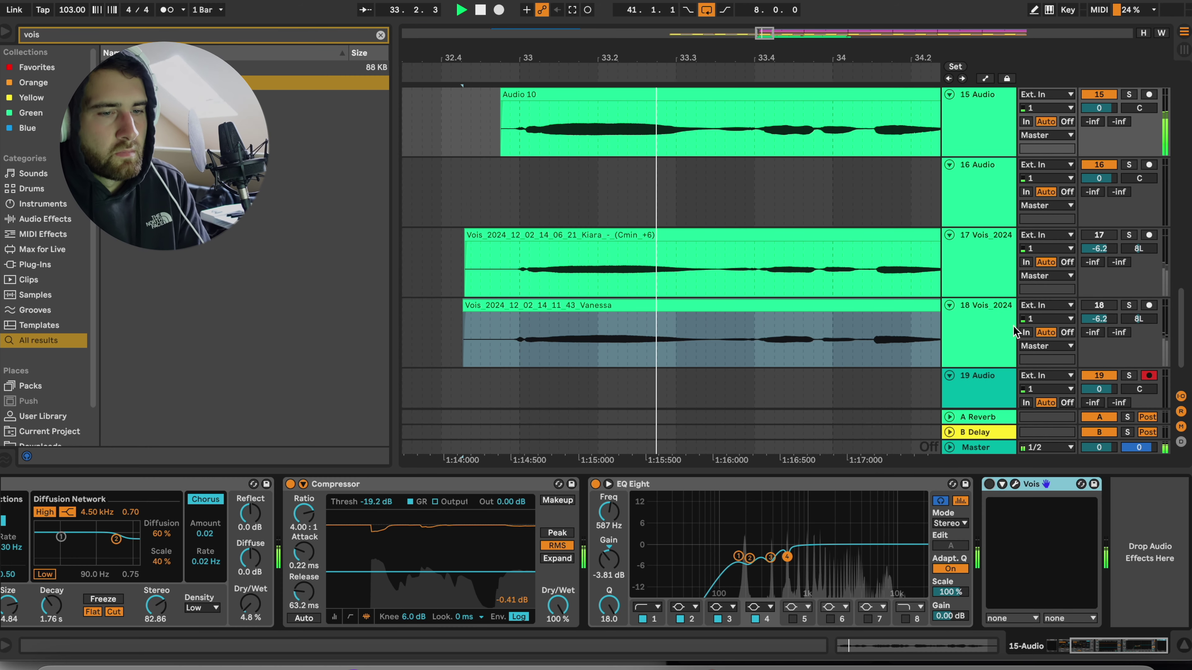
# Step: Activate track 18 with the Vanessa vocal, and set its volume to -2.7 dB and panning to 6R
pyautogui.click(1087, 306)
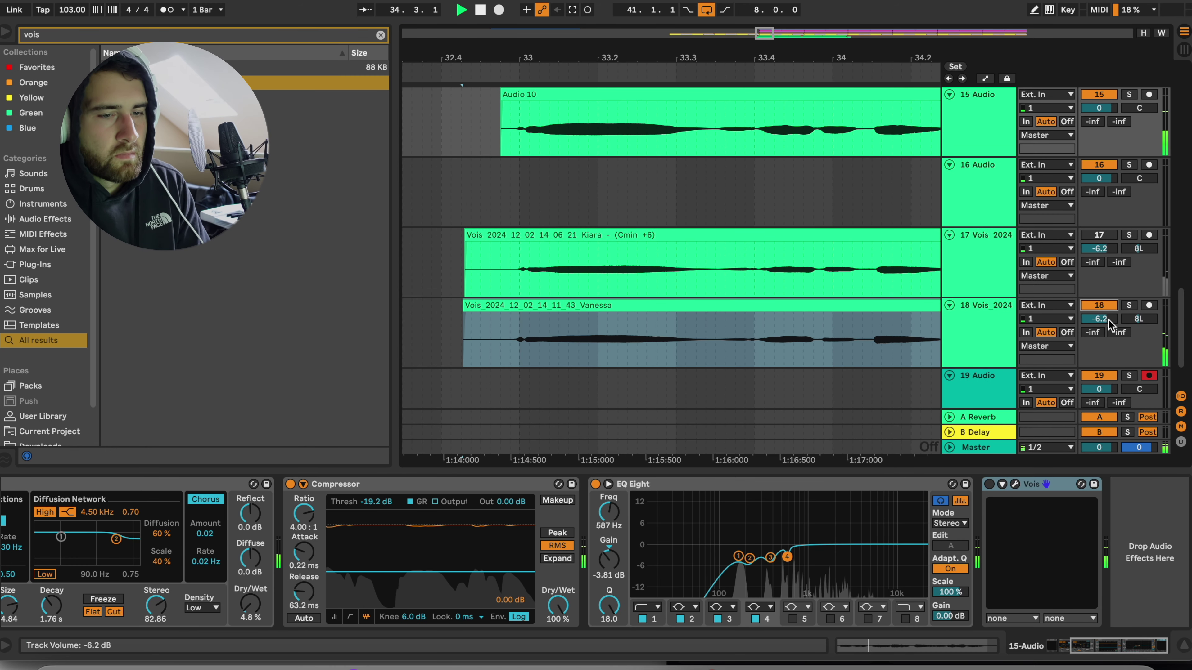
pyautogui.moveTo(1099, 318); pyautogui.dragTo(1099, 302)
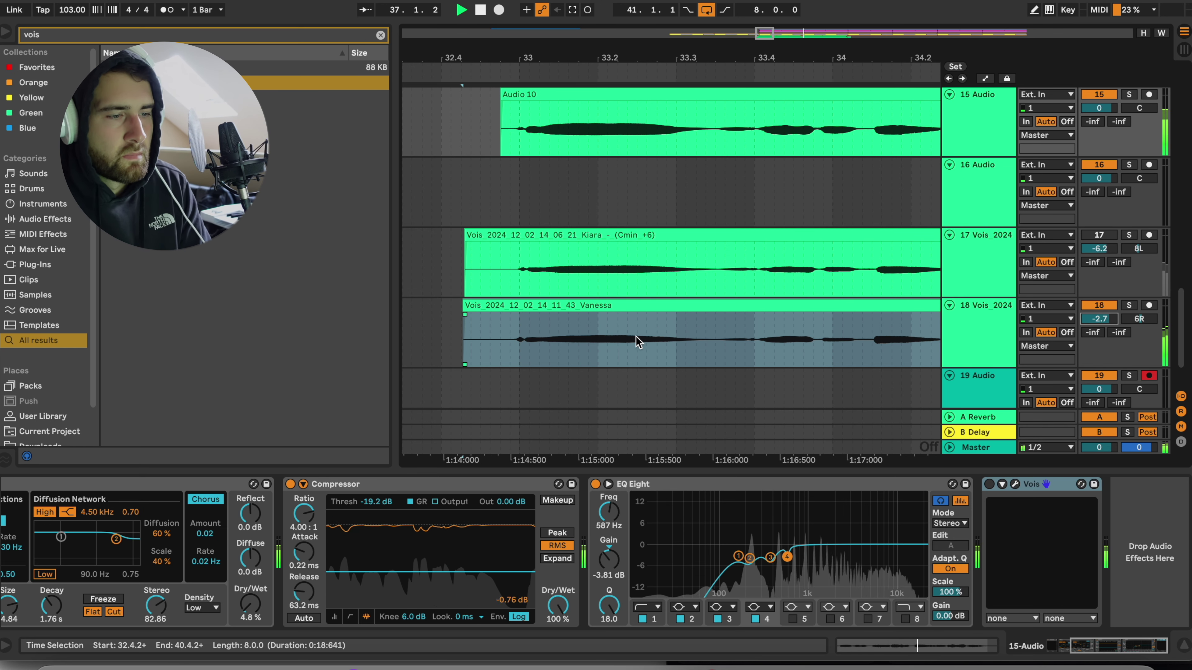
pyautogui.click(557, 326)
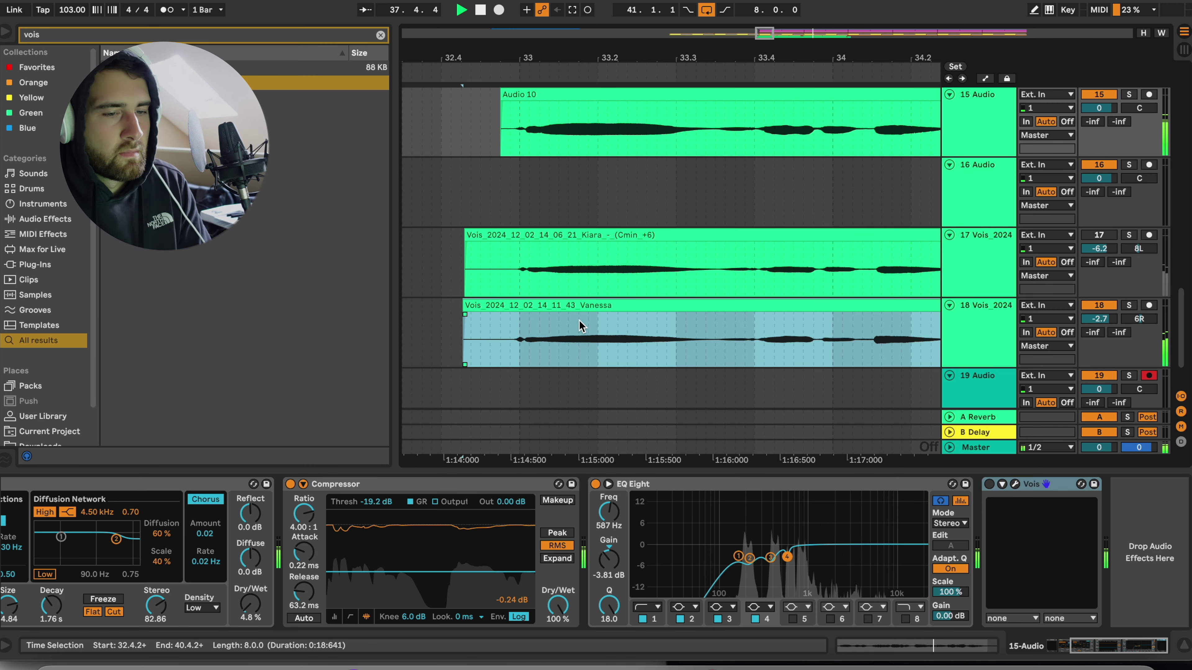
pyautogui.click(985, 330)
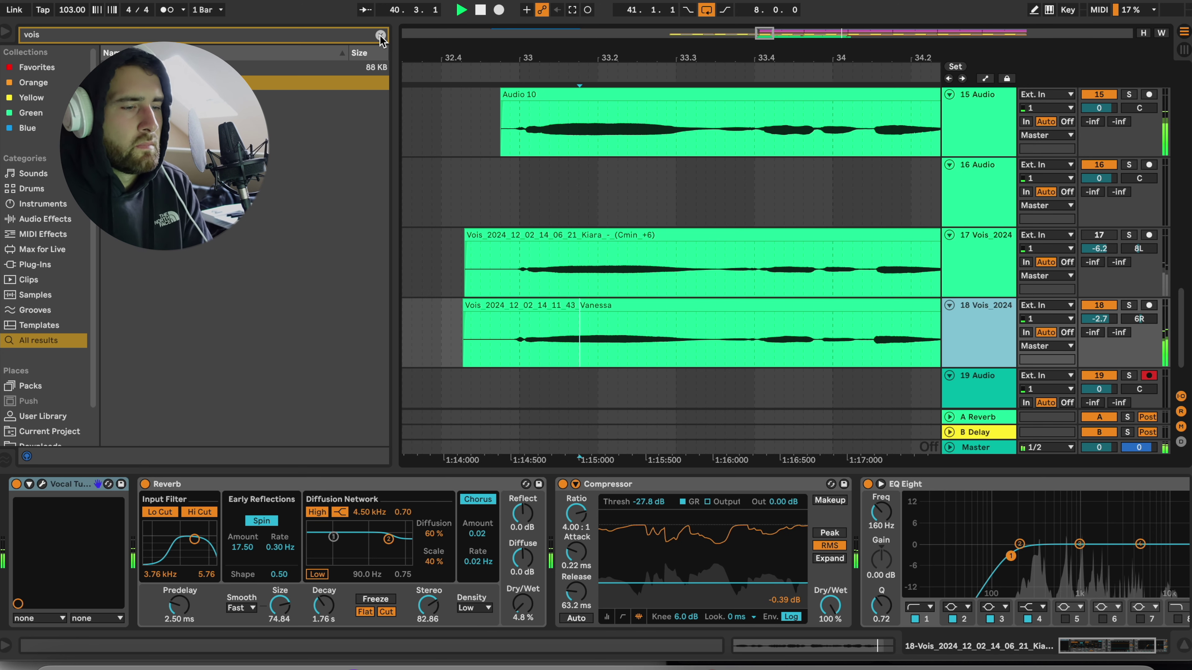
# Step: Reactivate Kiara track 17, and set its volume to -2.4 dB and panning to 9L while playing from the clip start
pyautogui.click(467, 255)
pyautogui.press('space')
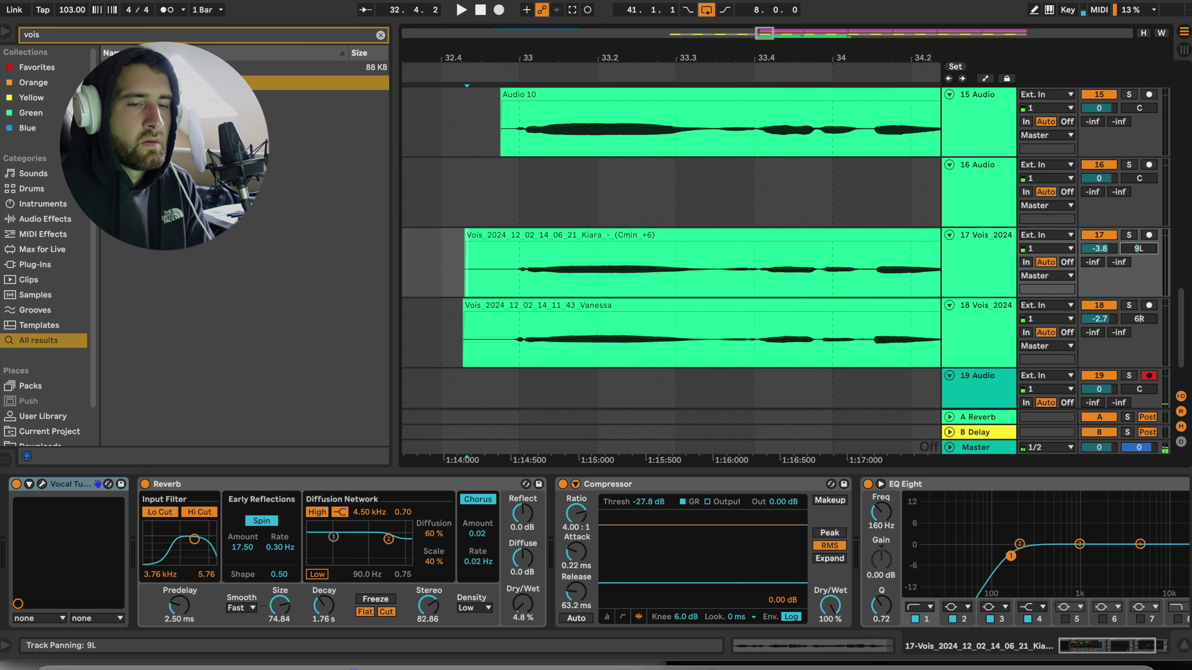
pyautogui.press('space')
pyautogui.moveTo(1098, 248); pyautogui.dragTo(1099, 241)
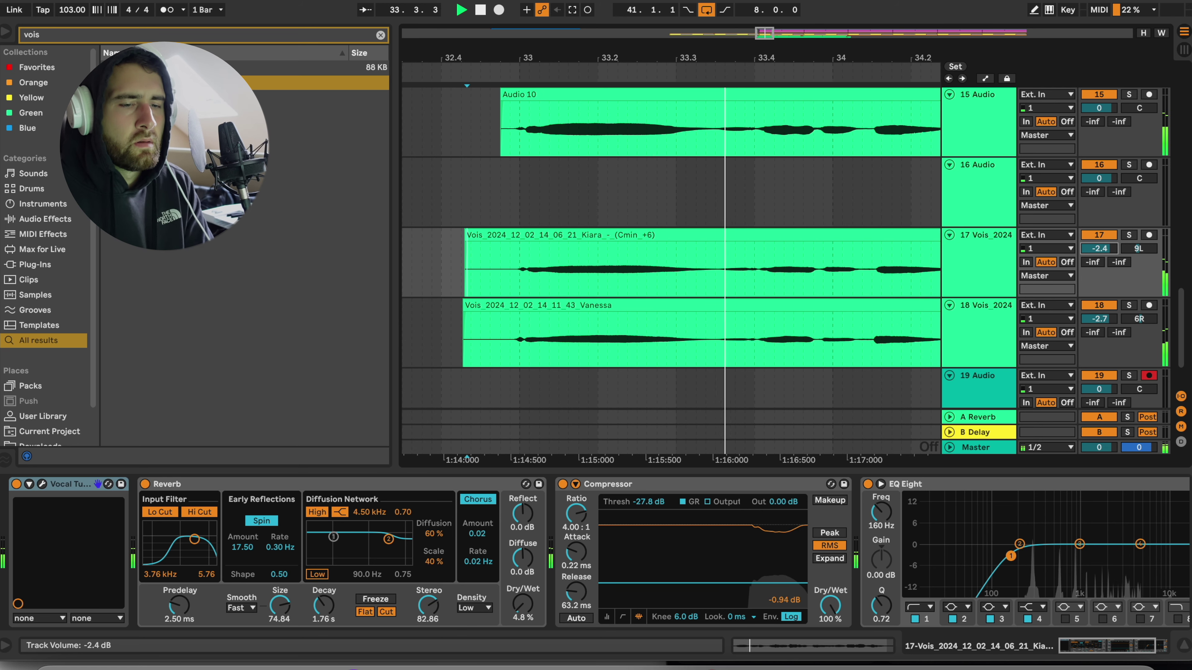
pyautogui.click(953, 268)
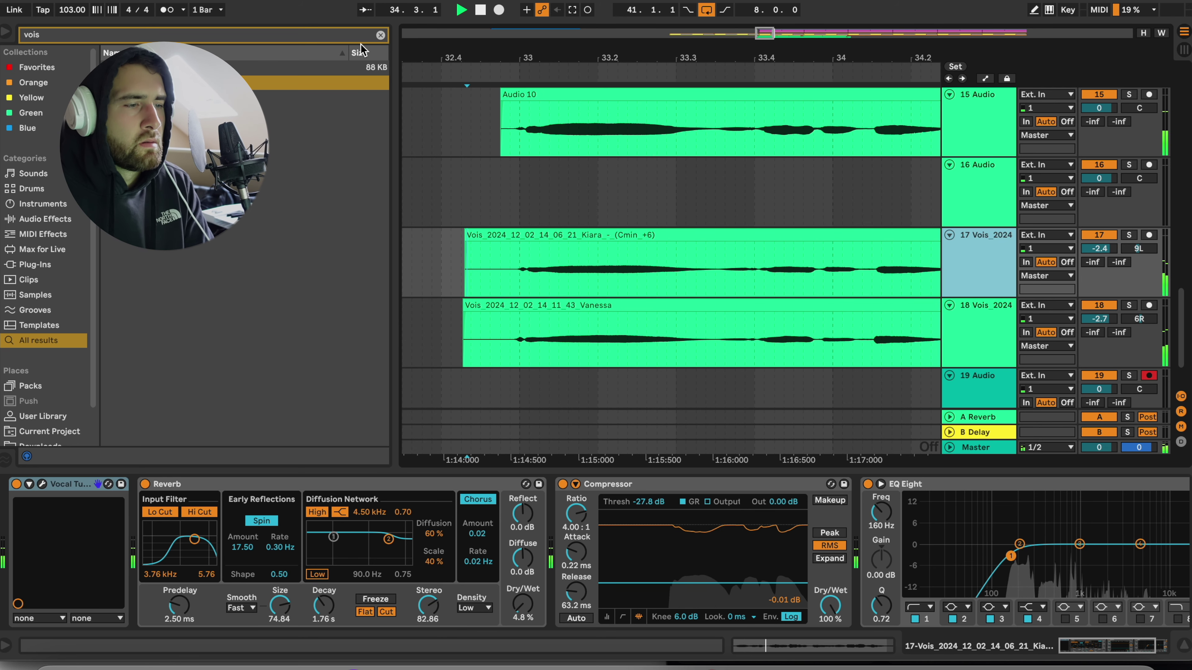
# Step: Search the browser for "doubler" and load the Doubler4 (s) plug-in onto track 17
pyautogui.press('space')
pyautogui.click(380, 35)
pyautogui.click(333, 36)
pyautogui.write('doubl')
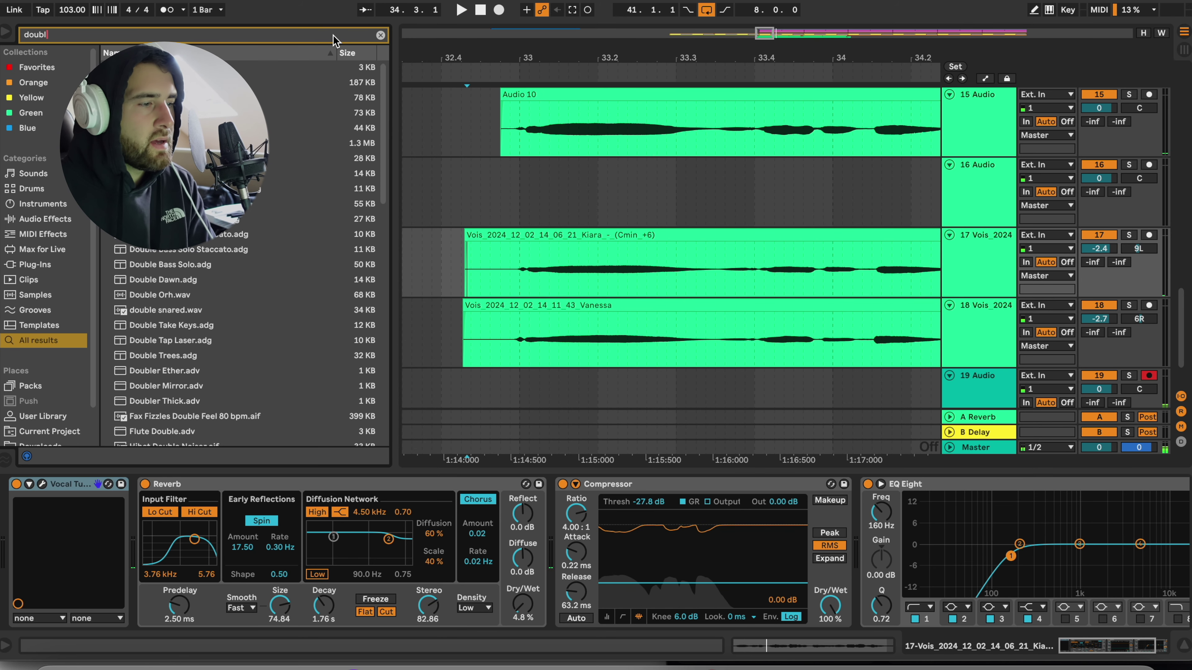
pyautogui.write('er')
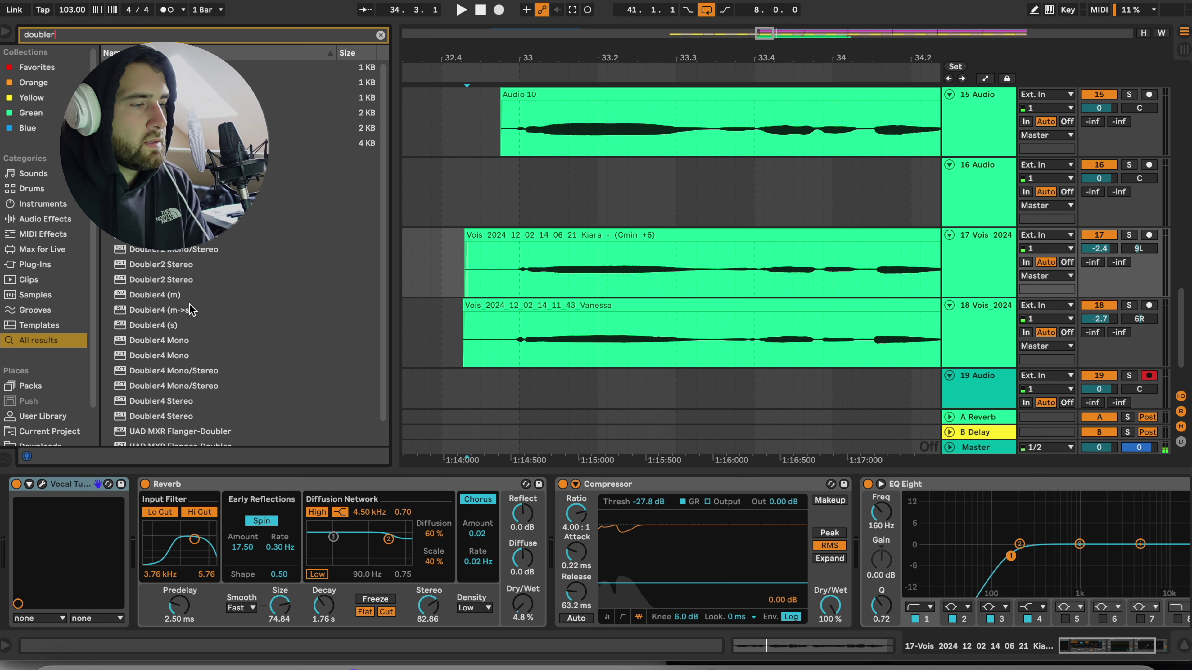
pyautogui.doubleClick(192, 326)
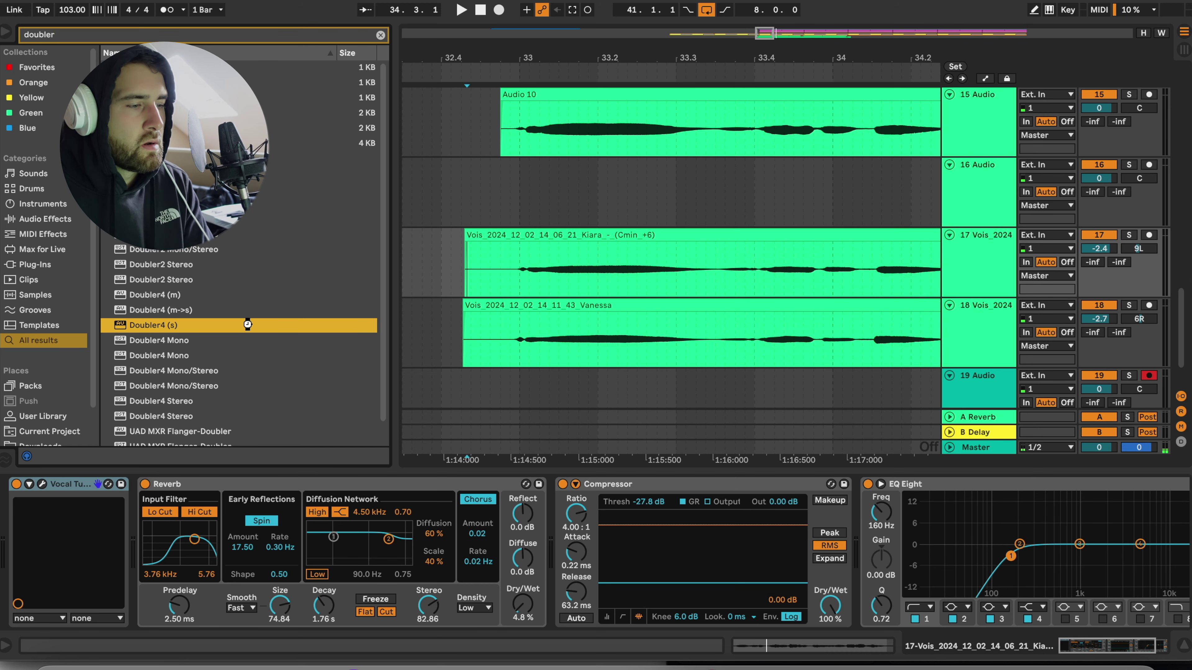
# Step: Lower Doubler's direct gain to -48, and enable voice 2 at -16.8 gain, pan 36.7 and voice 4 at -18.2, pan -34.6
pyautogui.press('space')
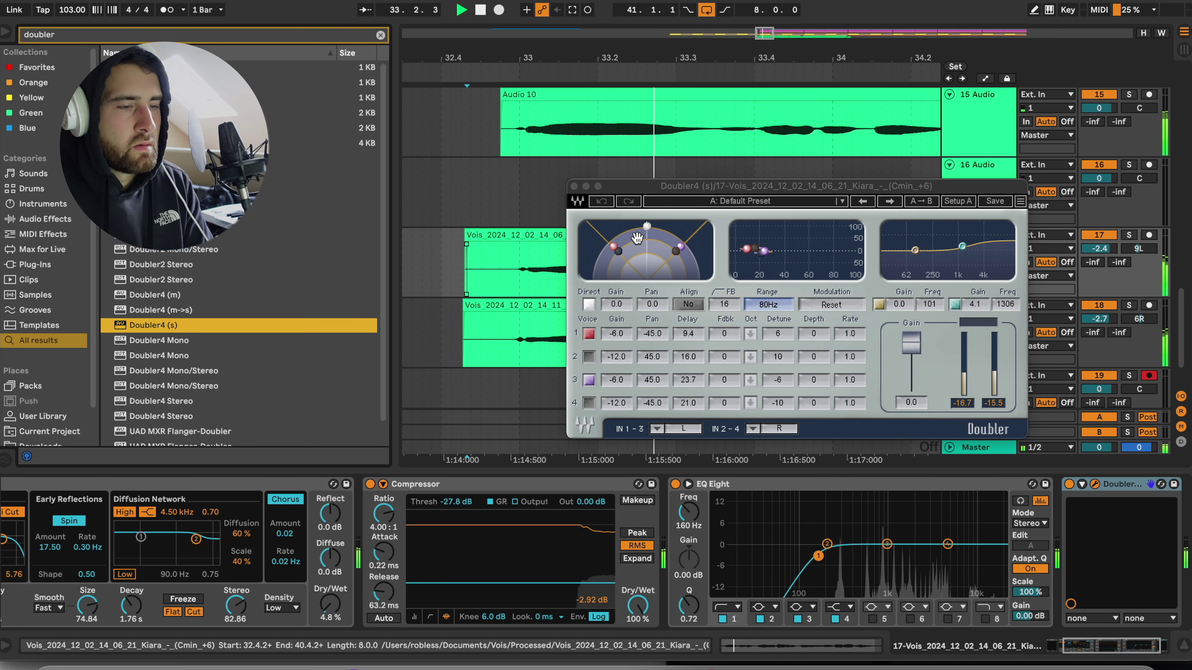
pyautogui.moveTo(647, 226); pyautogui.dragTo(668, 251)
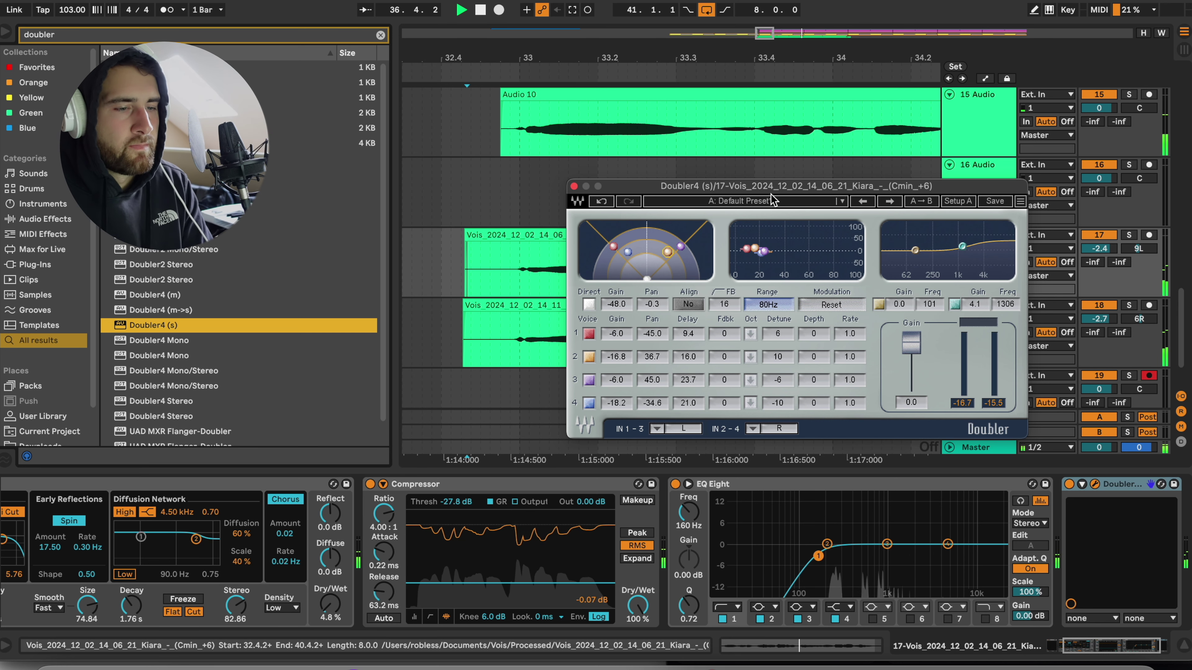
pyautogui.click(501, 193)
pyautogui.press('space')
pyautogui.press('space')
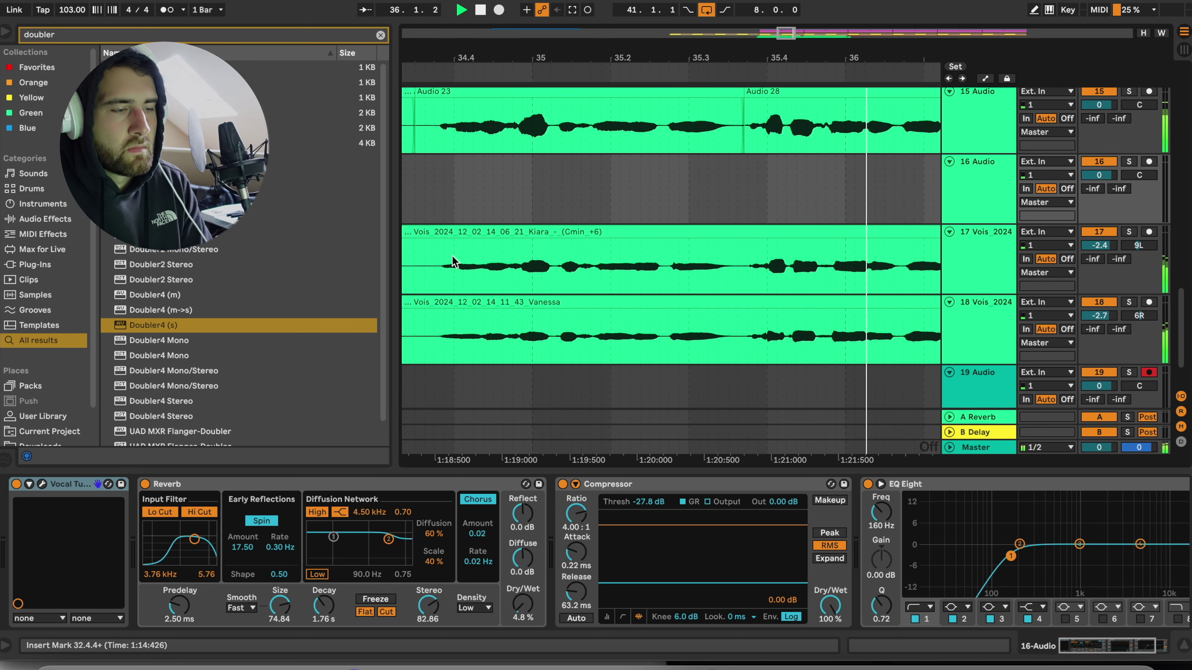
# Step: Delete the Kiara vocal on track 17 from about 34.3.3 to 36.4.3, and raise the track's volume to -1.1 dB
pyautogui.moveTo(454, 262); pyautogui.dragTo(893, 260)
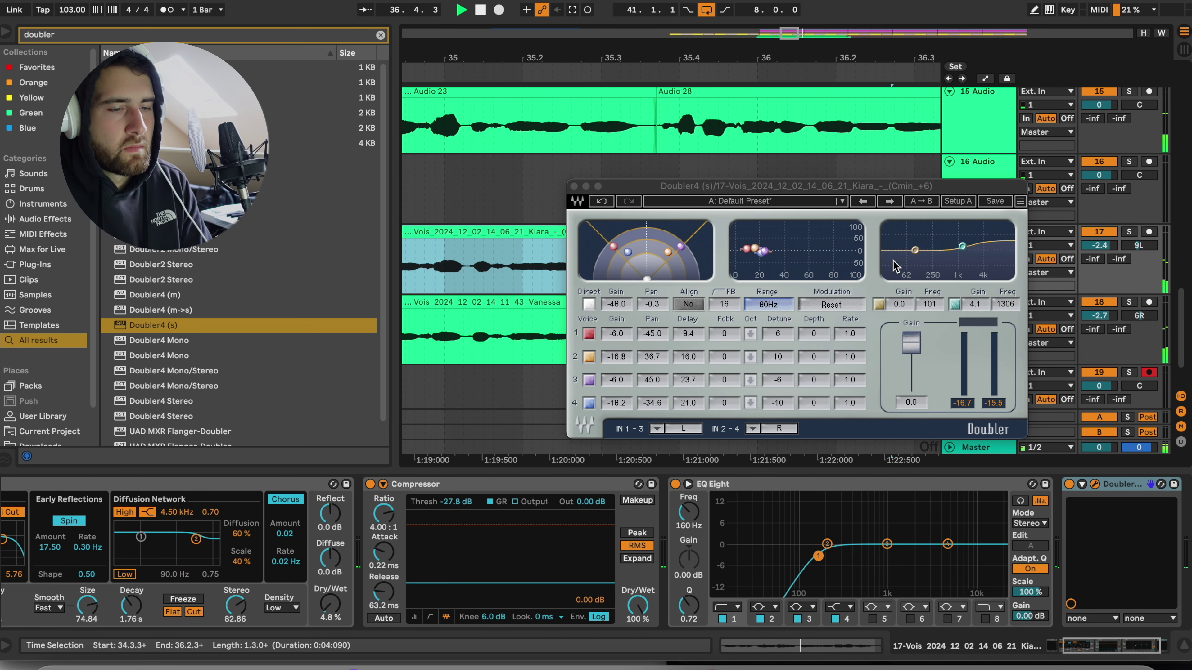
pyautogui.click(574, 185)
pyautogui.hscroll(5, 645, 231)
pyautogui.keyDown('shift'); pyautogui.click(811, 260); pyautogui.keyUp('shift')
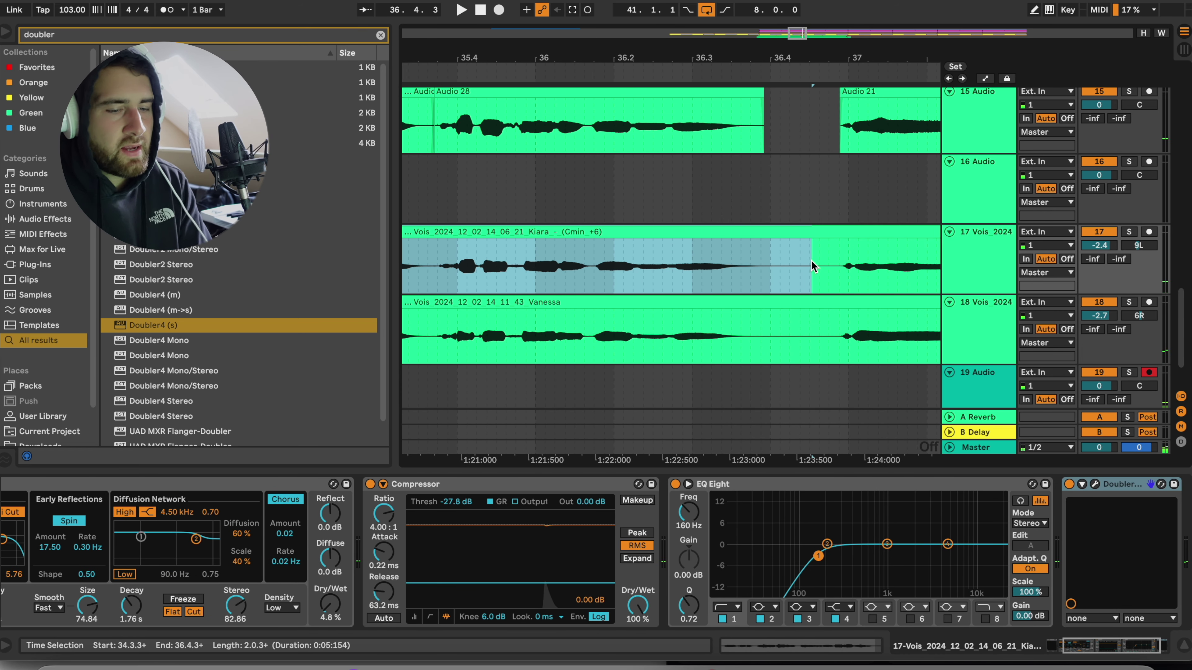
pyautogui.press('Delete')
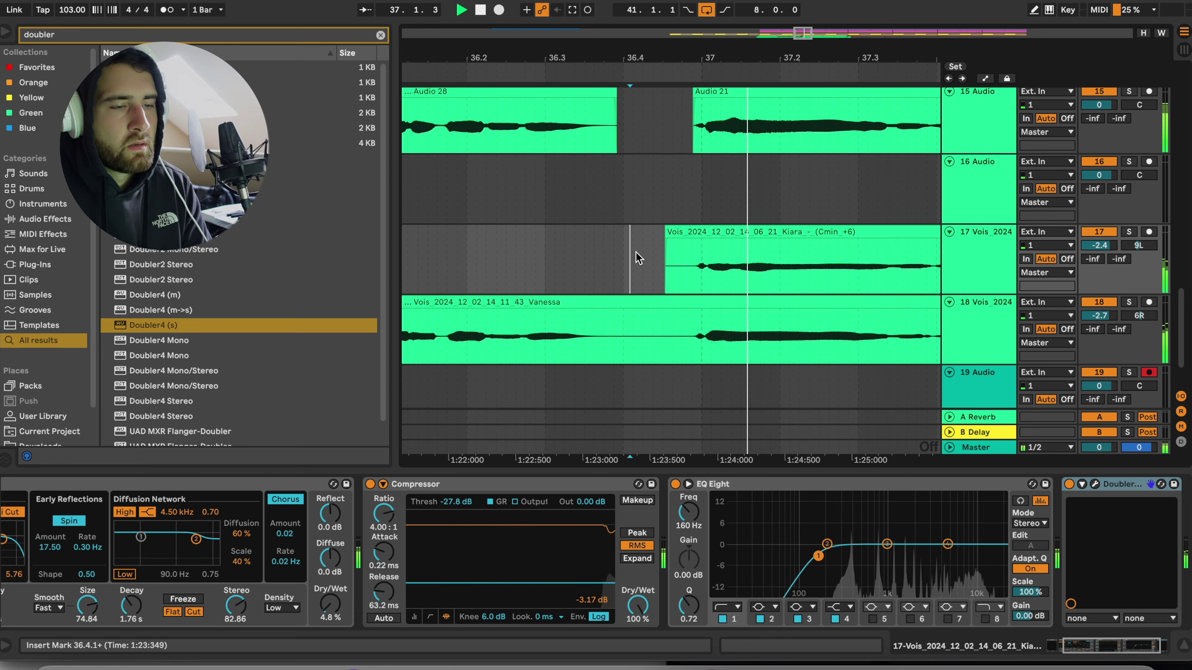
pyautogui.hscroll(3, 636, 256)
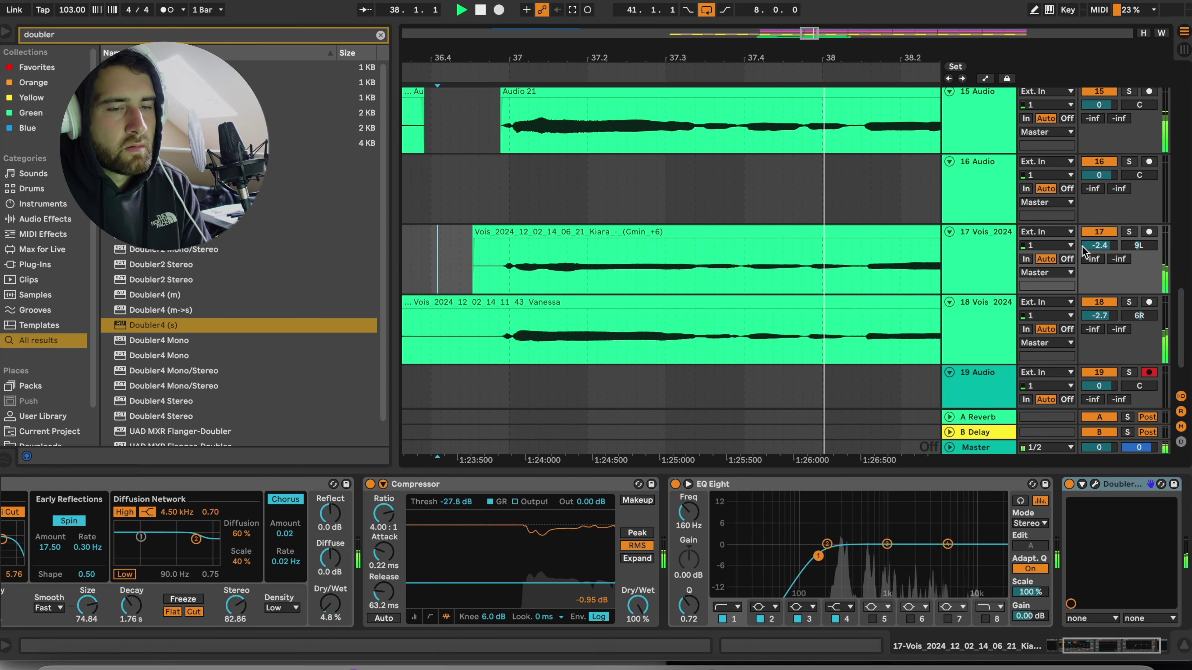
pyautogui.moveTo(1088, 246); pyautogui.dragTo(1099, 237)
# Step: Split out the Kiara phrase between about 38.1 and 38.4, and nudge it slightly earlier to match the lead vocal
pyautogui.click(541, 266)
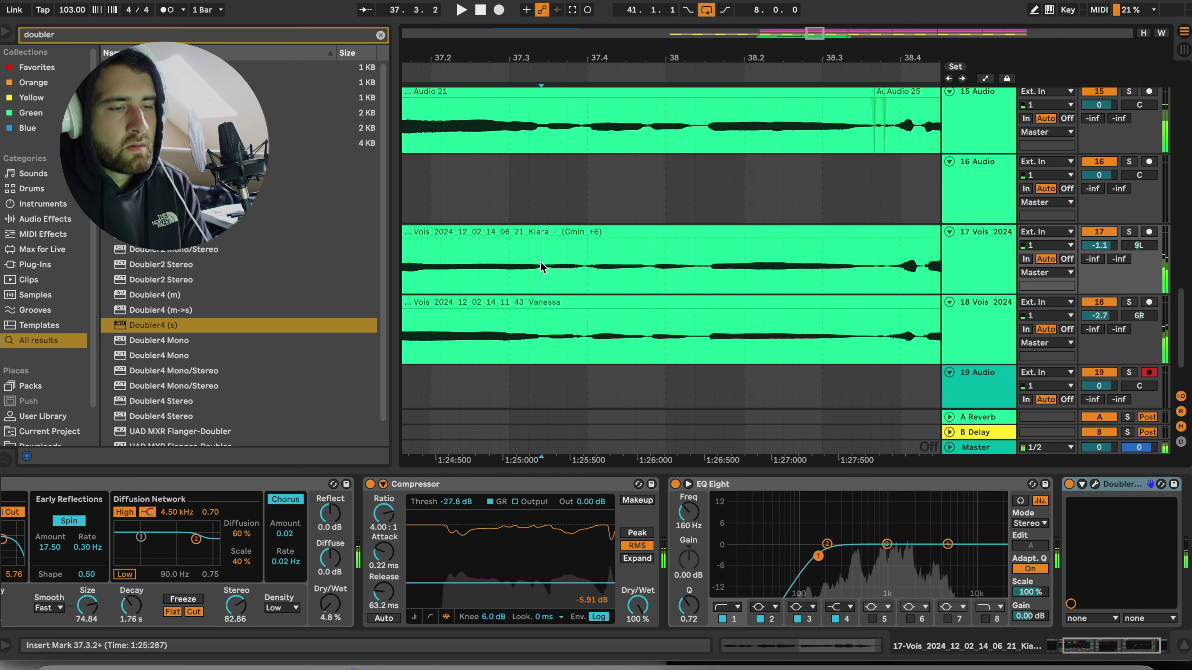
pyautogui.hscroll(-5, 569, 271)
pyautogui.hscroll(5, 569, 266)
pyautogui.moveTo(629, 263); pyautogui.dragTo(809, 263)
pyautogui.press('super+e')
pyautogui.click(495, 254)
pyautogui.press('space')
pyautogui.press('space')
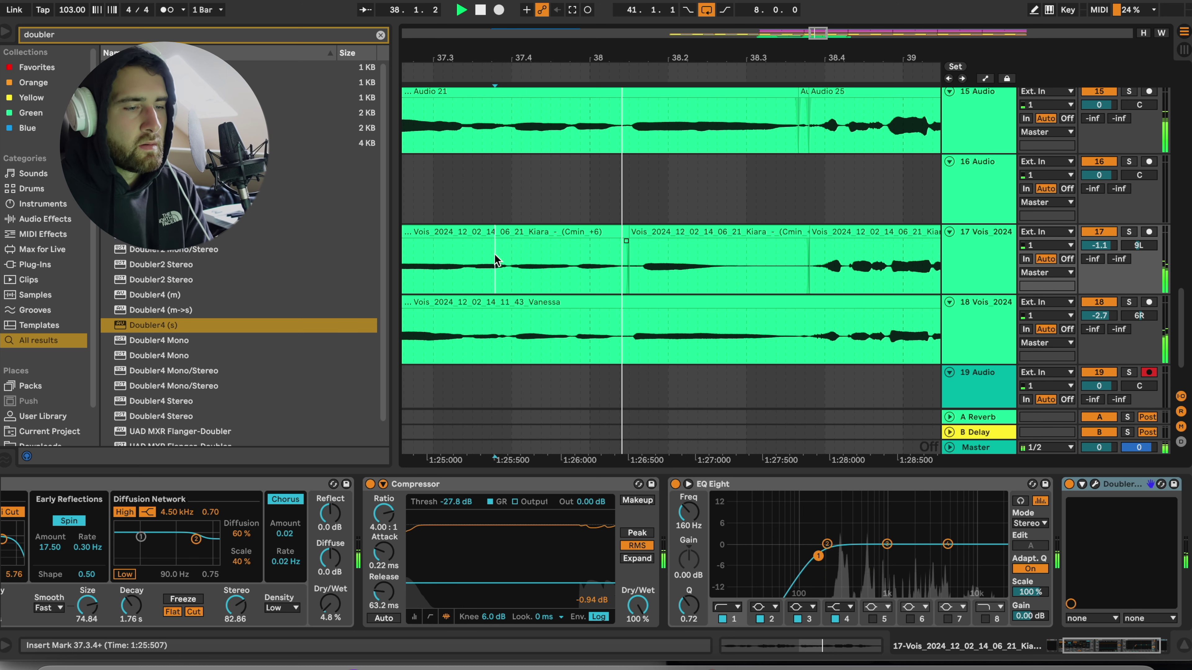
pyautogui.moveTo(670, 235); pyautogui.dragTo(665, 235)
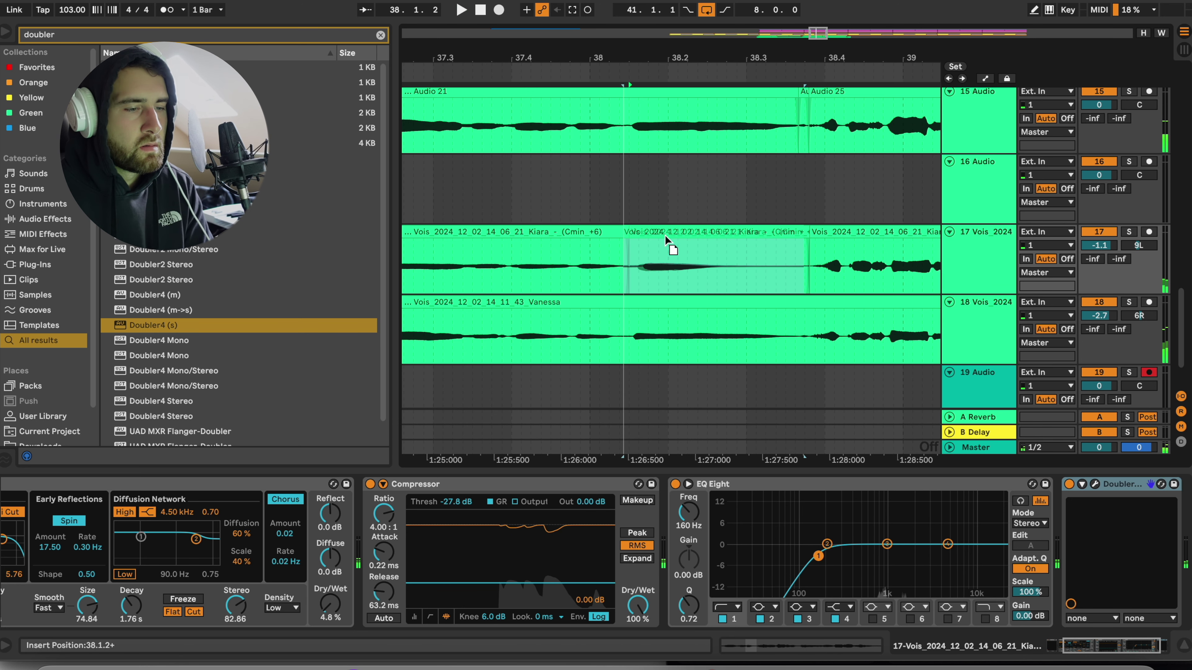
pyautogui.click(498, 243)
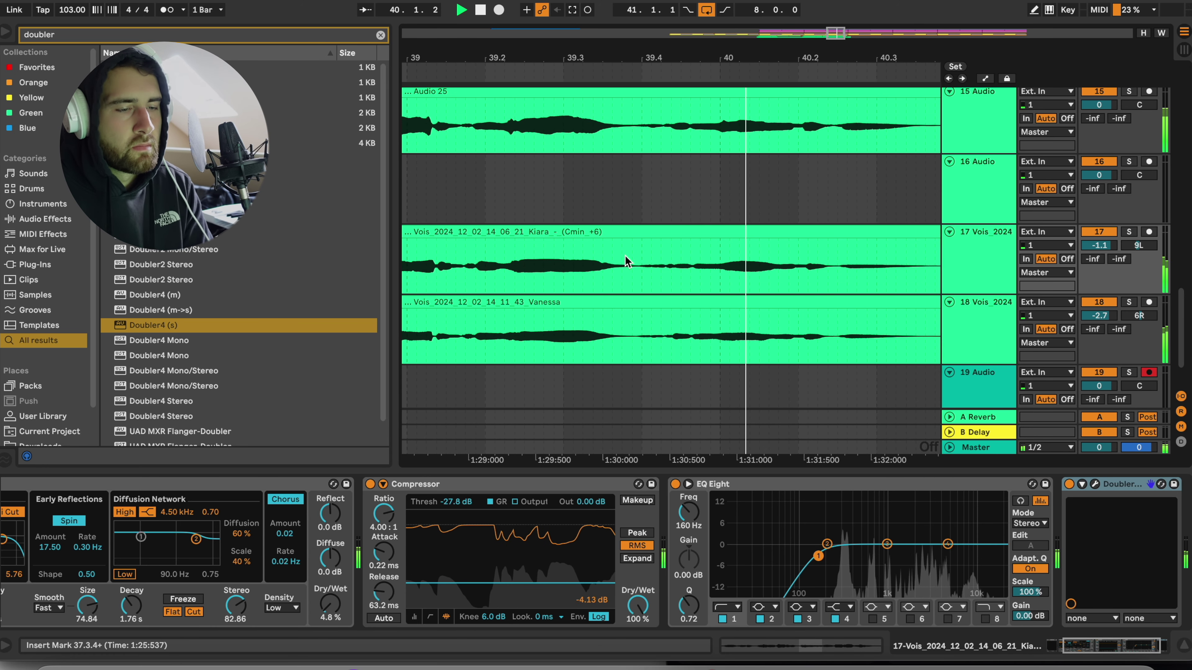
# Step: Split the Kiara clip at about 39.3.4 and delete the portion before the split
pyautogui.hscroll(2, 624, 261)
pyautogui.press('space')
pyautogui.press('space')
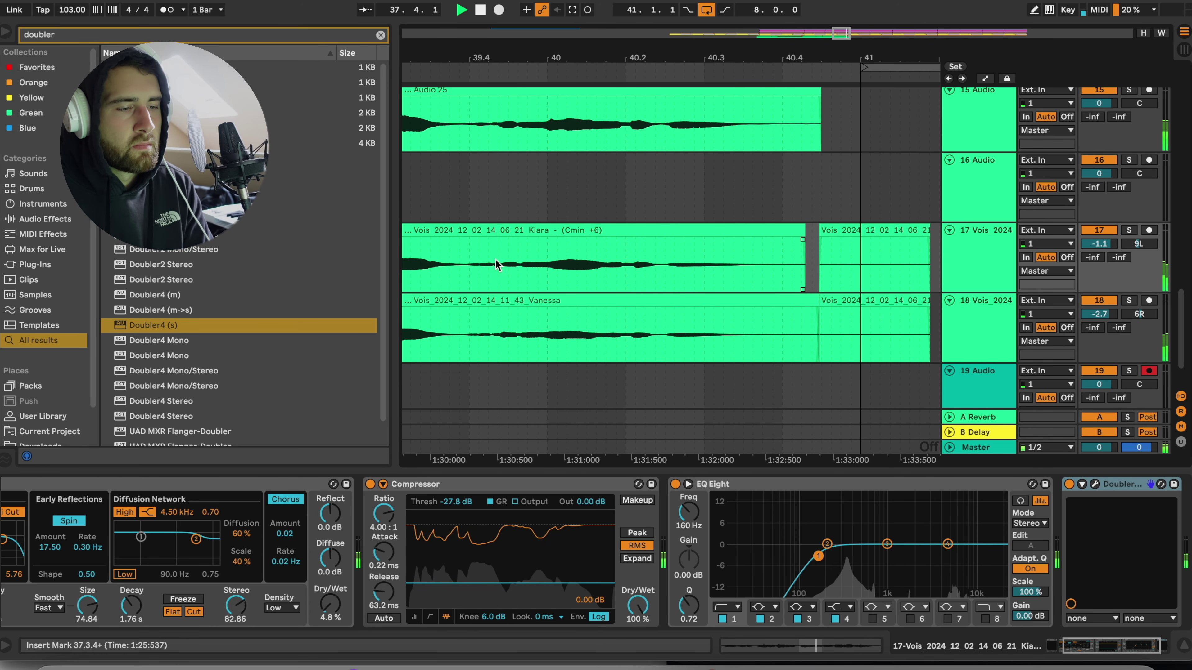
pyautogui.hscroll(-5, 488, 259)
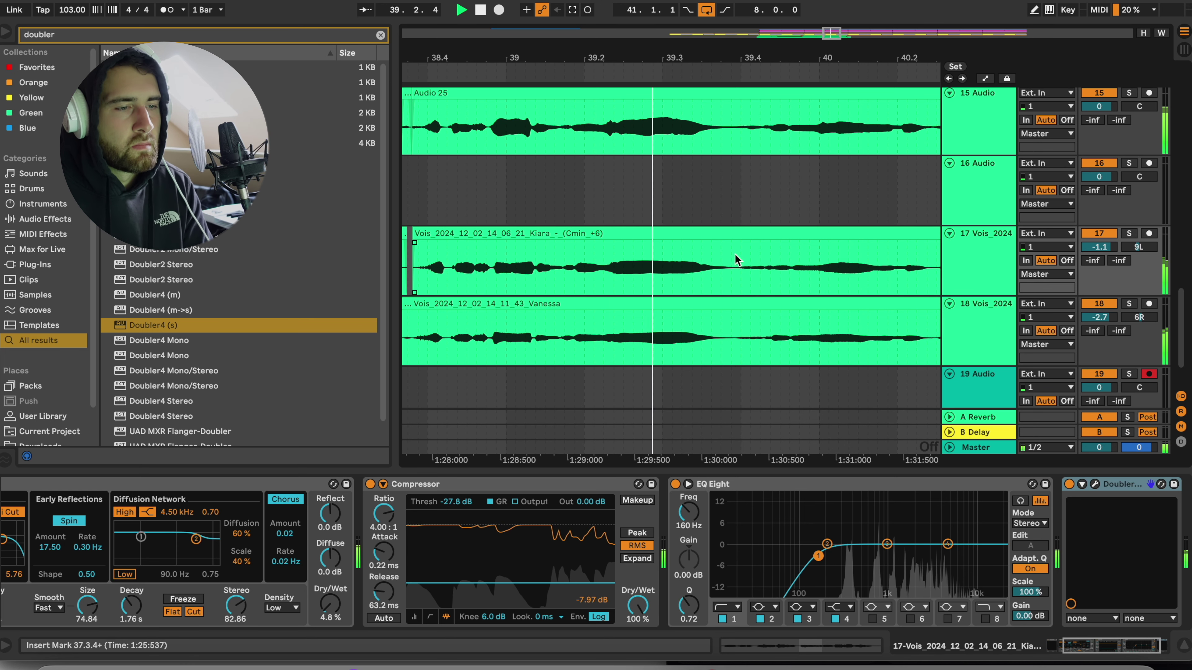
pyautogui.click(734, 255)
pyautogui.press('space')
pyautogui.press('super+e')
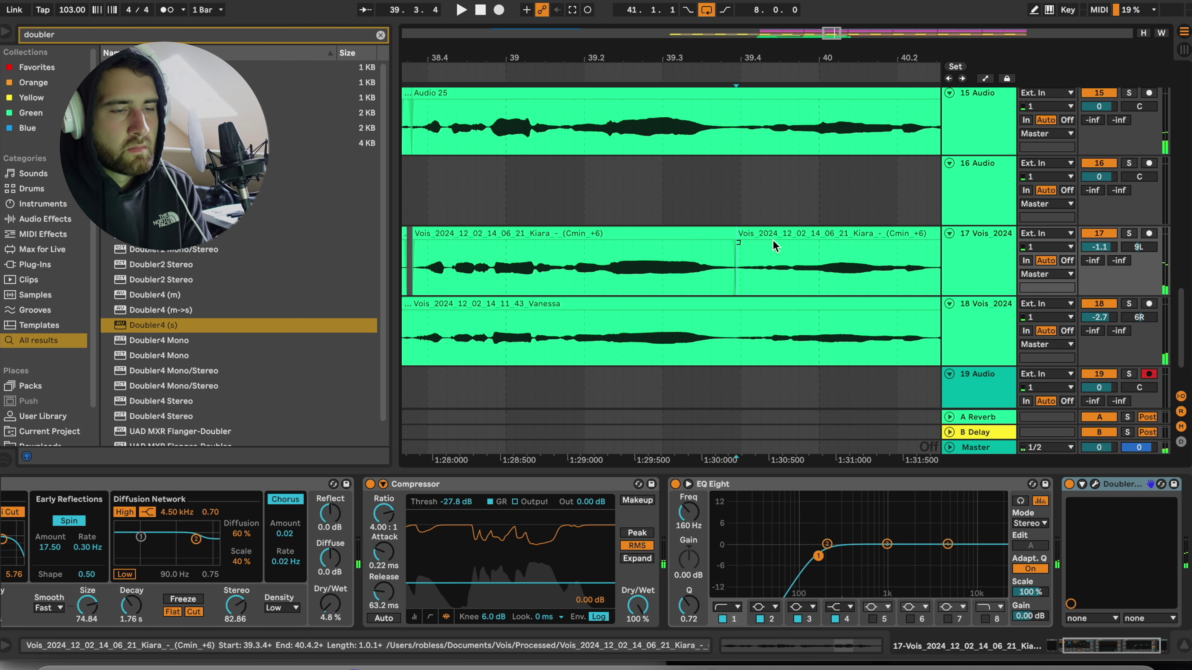
pyautogui.click(701, 235)
pyautogui.press('Delete')
pyautogui.press('space')
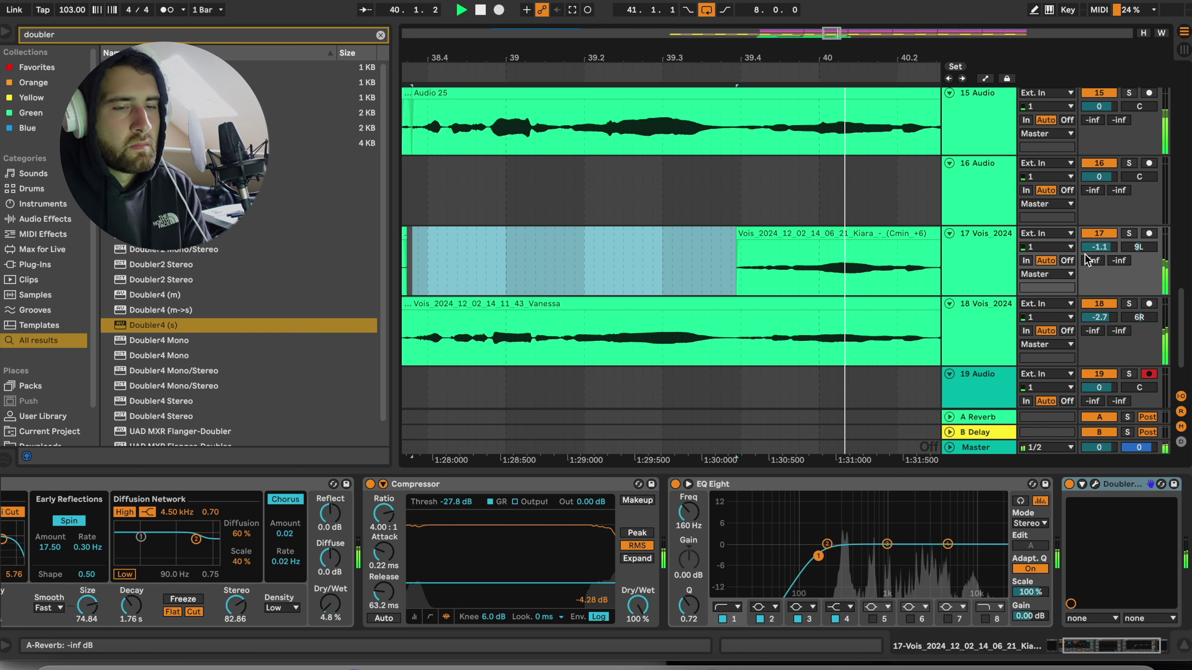
# Step: Set track 17's volume to -1.9 dB, and delete the Kiara clip's tail from about 40.2.2 to 40.4.2
pyautogui.click(1098, 247)
pyautogui.moveTo(1098, 247); pyautogui.dragTo(1098, 255)
pyautogui.hscroll(3, 881, 268)
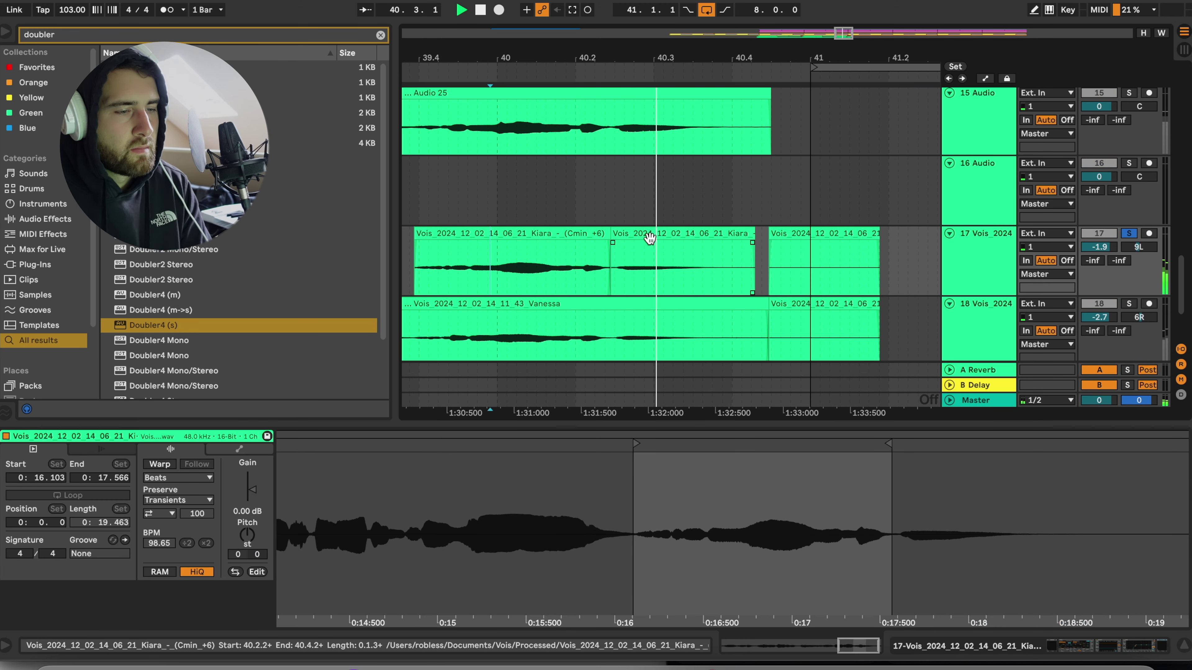
pyautogui.press('Delete')
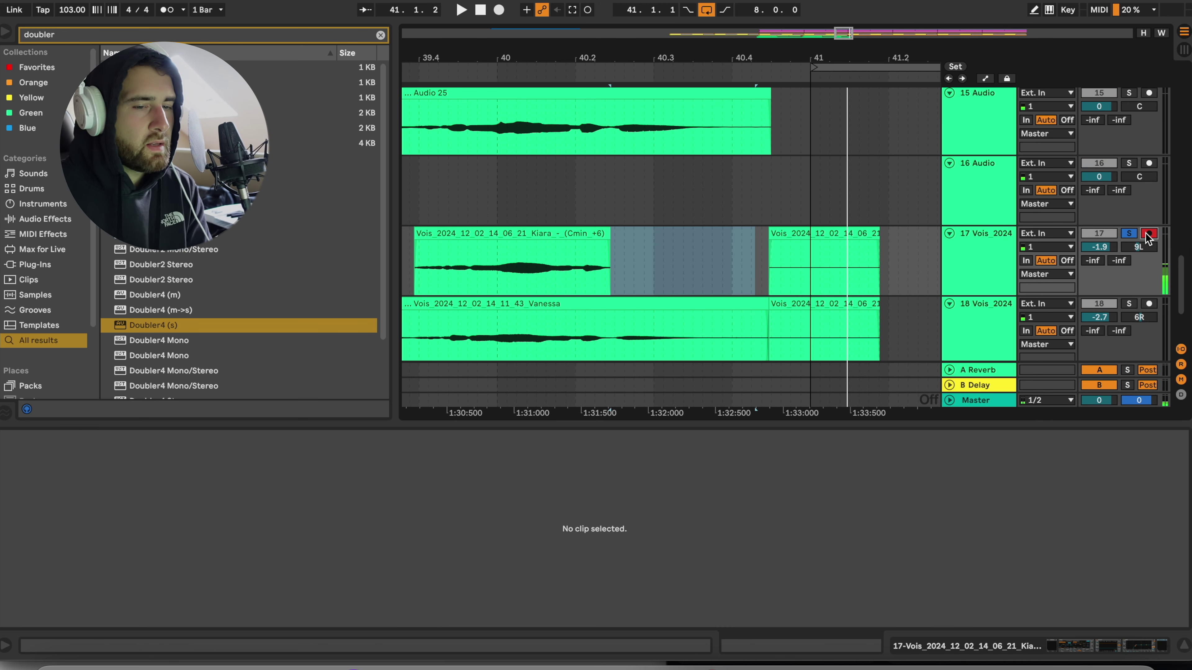
# Step: Delete the leftover clip ends on tracks 17 and 18 from 40.4.1 to 41.1.4, and set the playback start to 32.3.1
pyautogui.moveTo(752, 266); pyautogui.dragTo(882, 324)
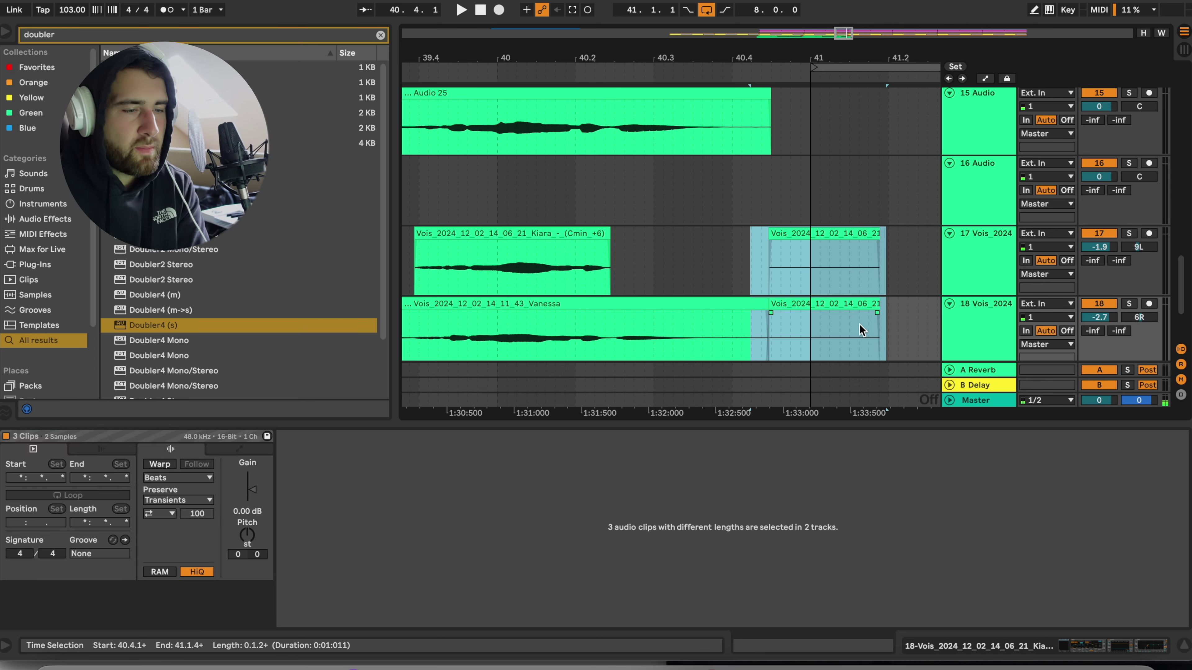
pyautogui.press('Delete')
pyautogui.click(731, 304)
pyautogui.press('-')
pyautogui.press('-')
pyautogui.press('-')
pyautogui.hscroll(-2, 516, 253)
pyautogui.click(479, 246)
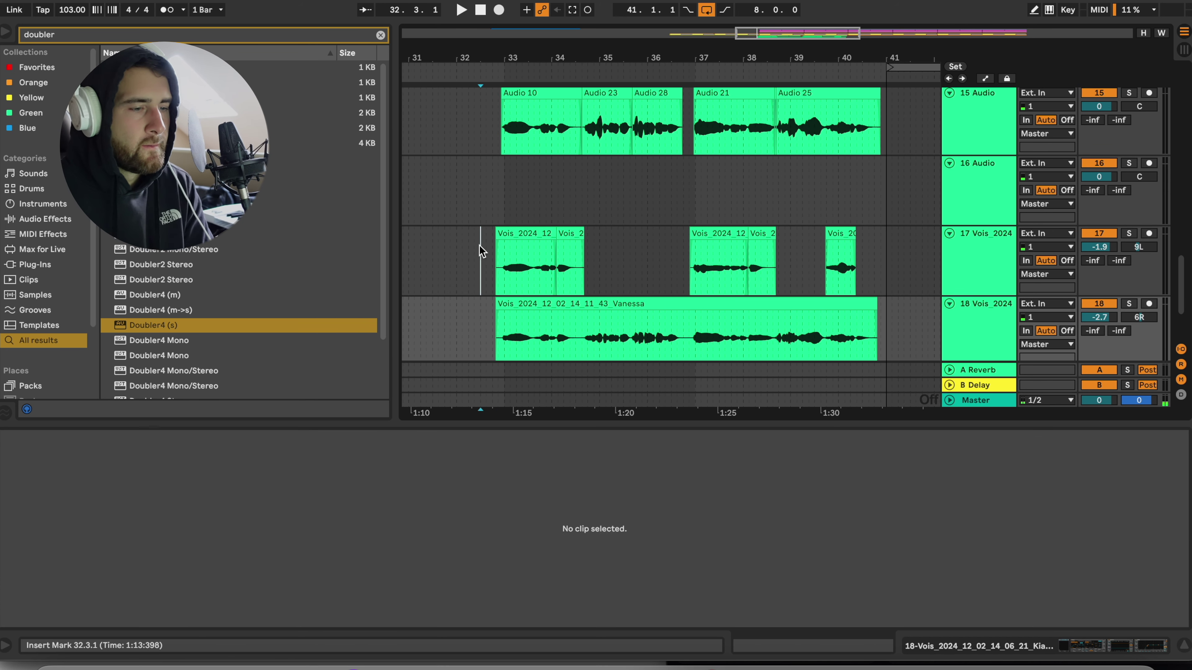
# Step: Add ValhallaVintageVerb to the Kiara track 17 during playback, with the mix at 40.8 % and the predelay at 17.50 ms
pyautogui.press('space')
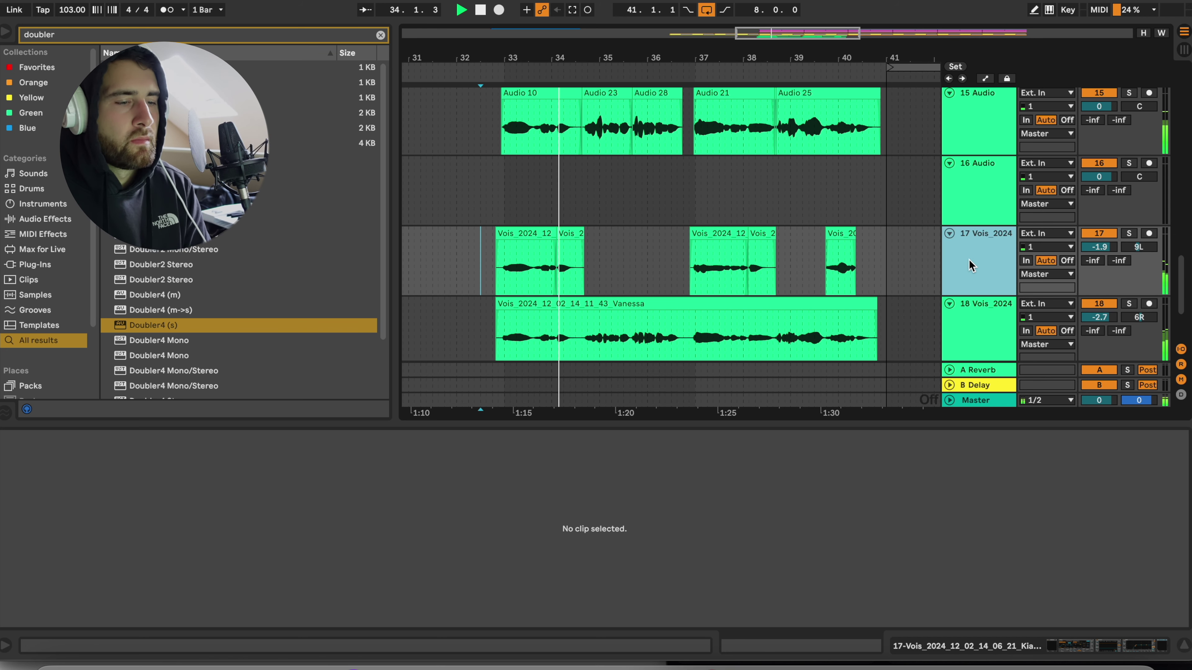
pyautogui.click(263, 35)
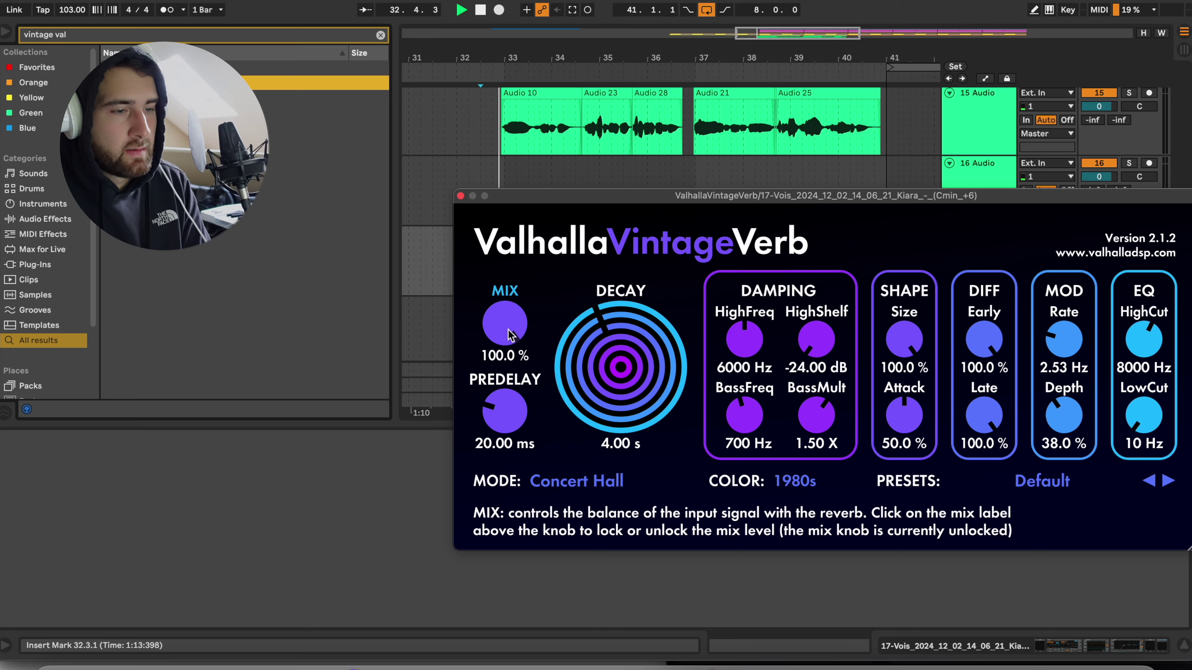
pyautogui.moveTo(806, 194); pyautogui.dragTo(720, 181)
pyautogui.moveTo(418, 312); pyautogui.dragTo(405, 370)
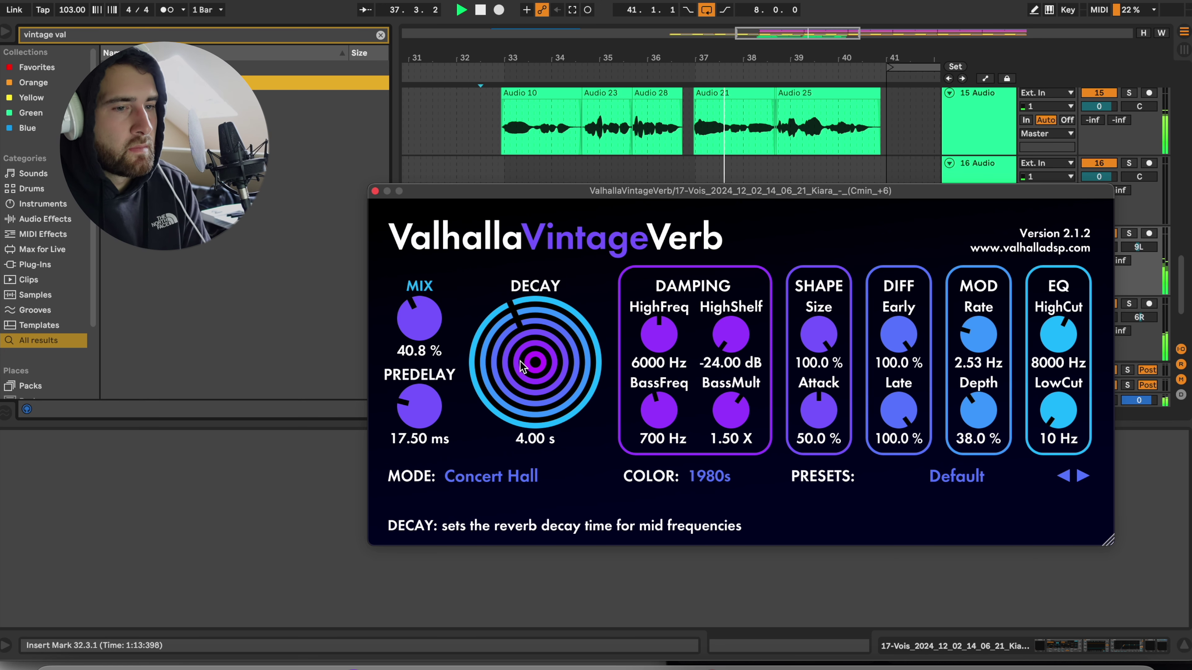
pyautogui.scroll(-1, 519, 362)
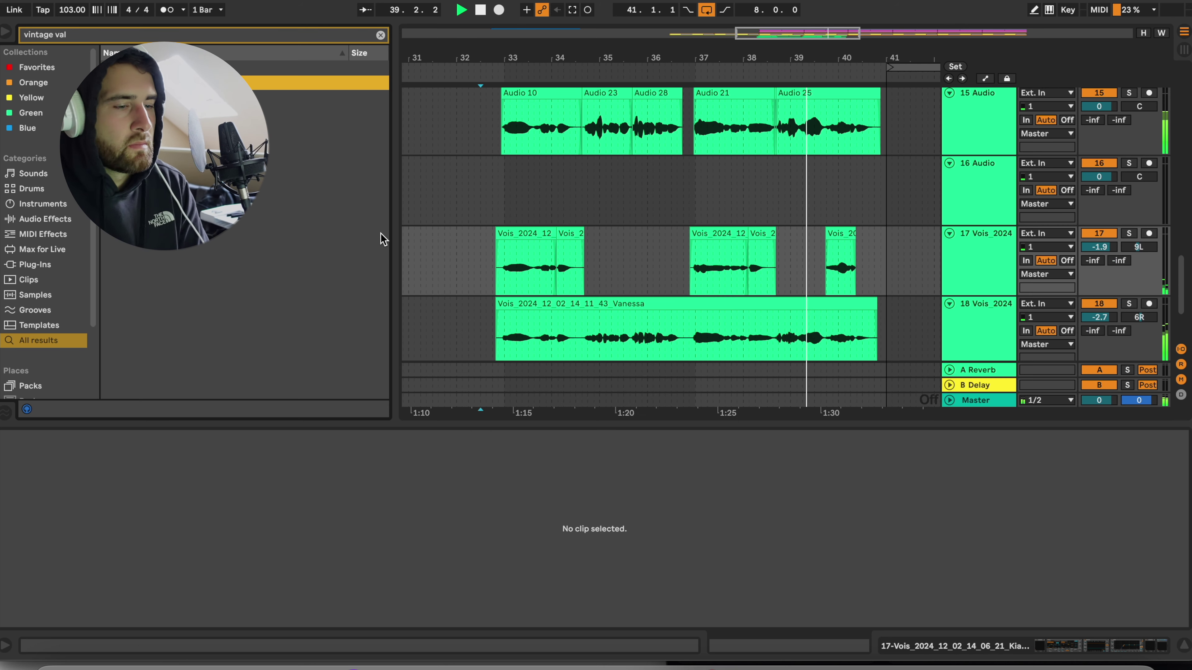
pyautogui.click(375, 191)
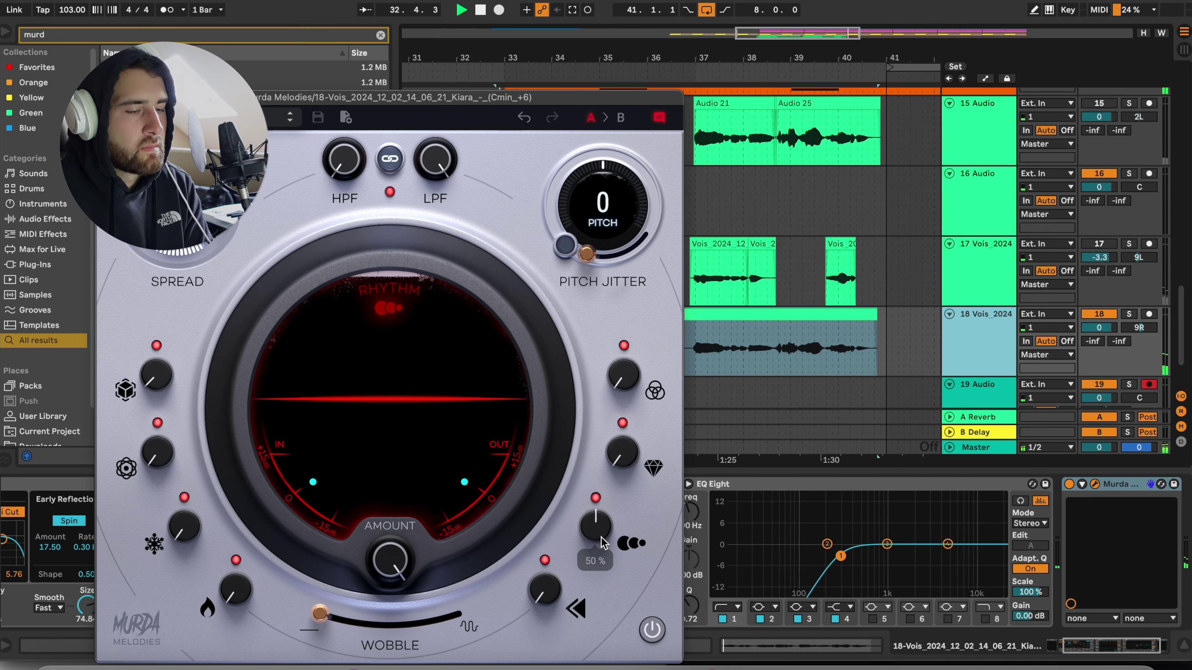
# Step: Try lower rhythm effect amounts in Murda Melodies on the Vanessa track 18, including 38 %
pyautogui.moveTo(595, 507)
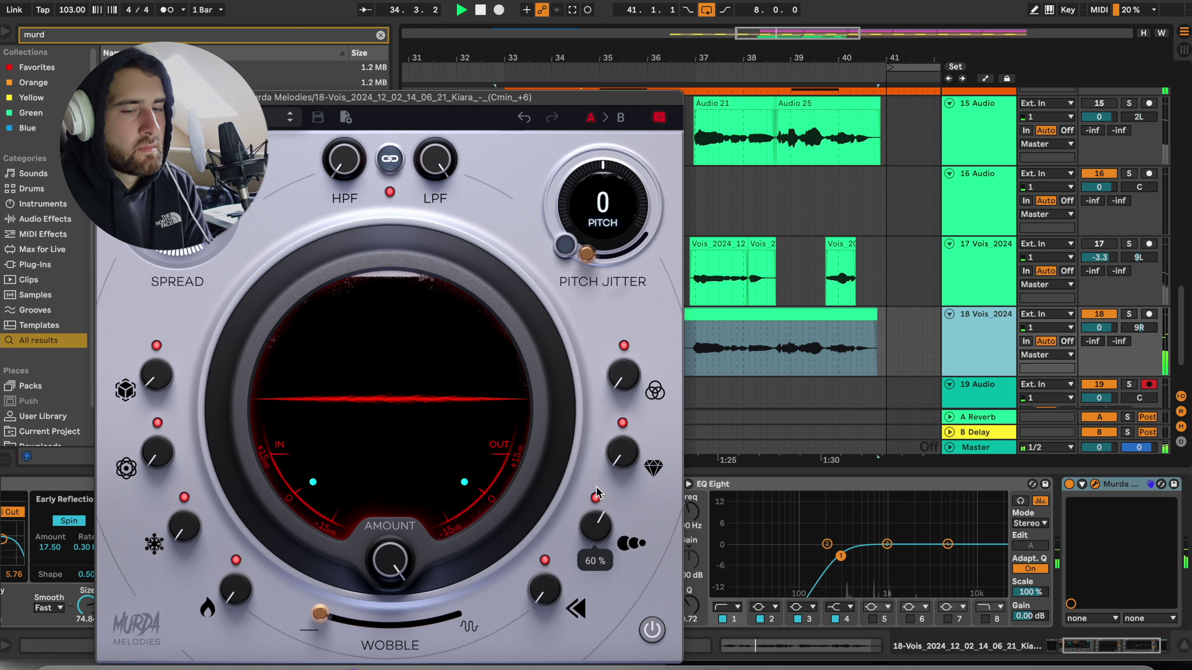
pyautogui.moveTo(597, 526); pyautogui.dragTo(582, 575)
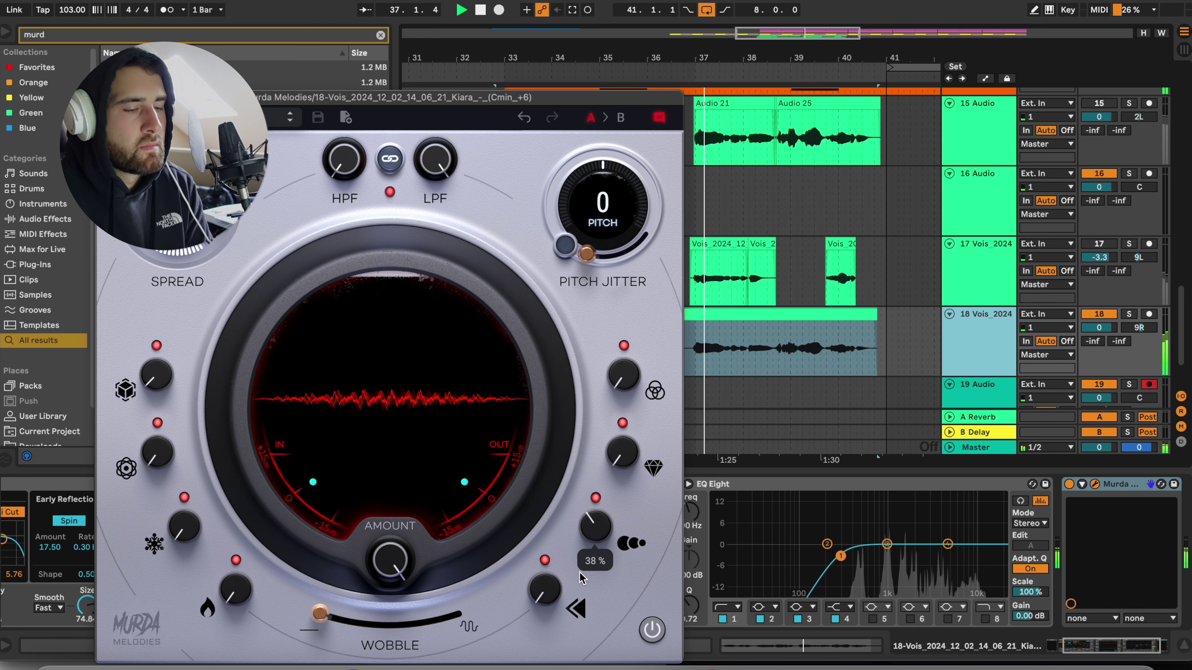
pyautogui.moveTo(586, 519); pyautogui.dragTo(582, 545)
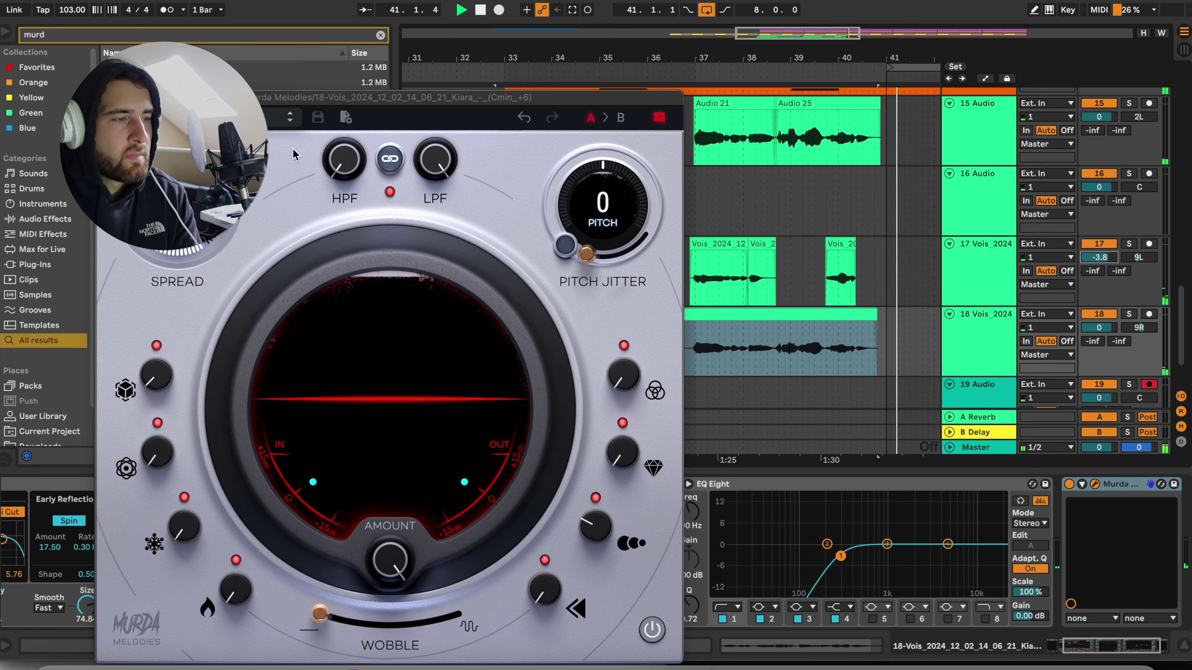
# Step: Bypass Murda Melodies on the Vanessa track 18, and delete it from the device chain
pyautogui.click(105, 97)
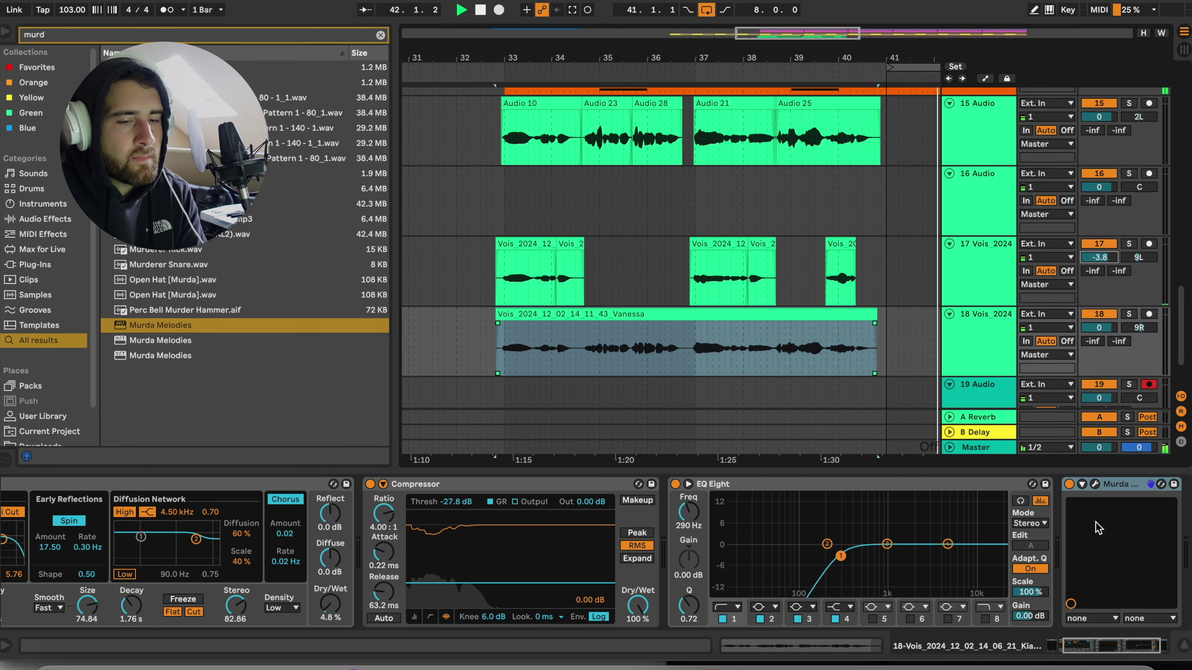
pyautogui.click(1071, 485)
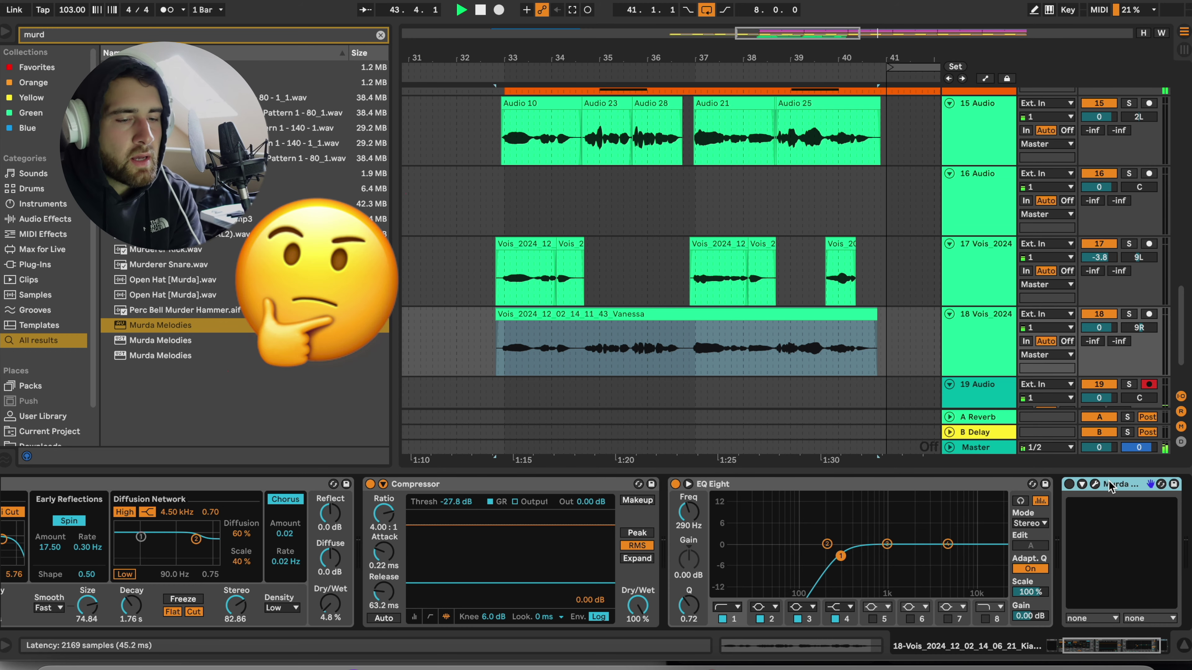
pyautogui.press('Delete')
# Step: Play the arrangement from 32.2.1 and show the Vanessa track 18's device chain to check its effects
pyautogui.scroll(-3, 671, 277)
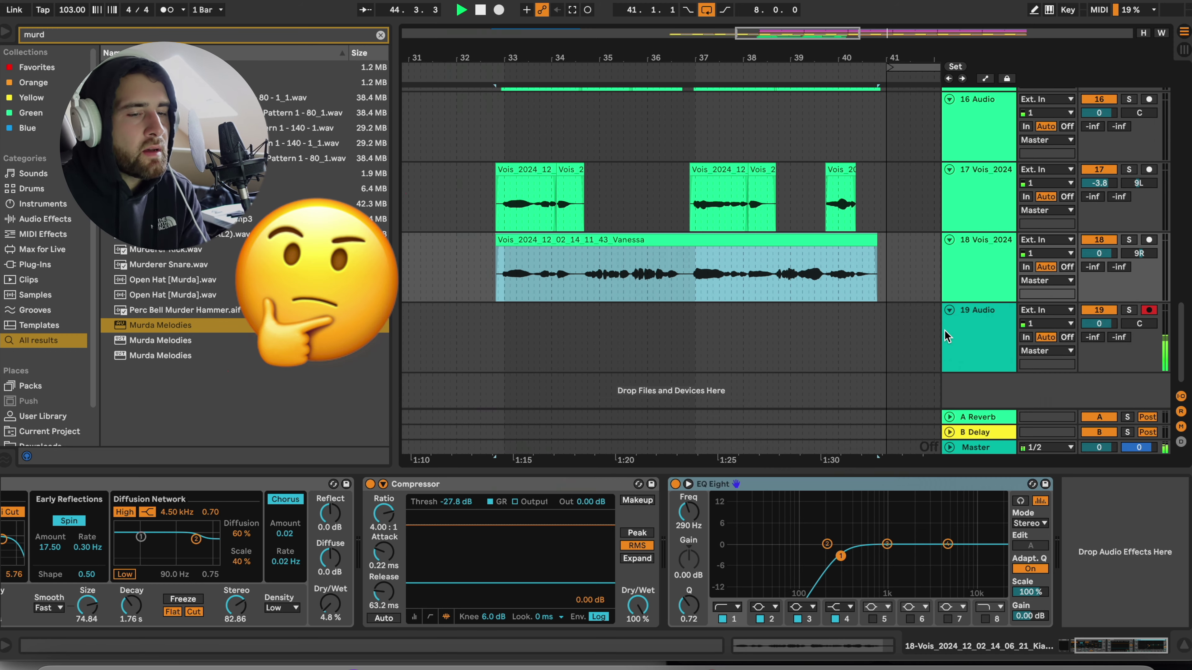
pyautogui.click(807, 364)
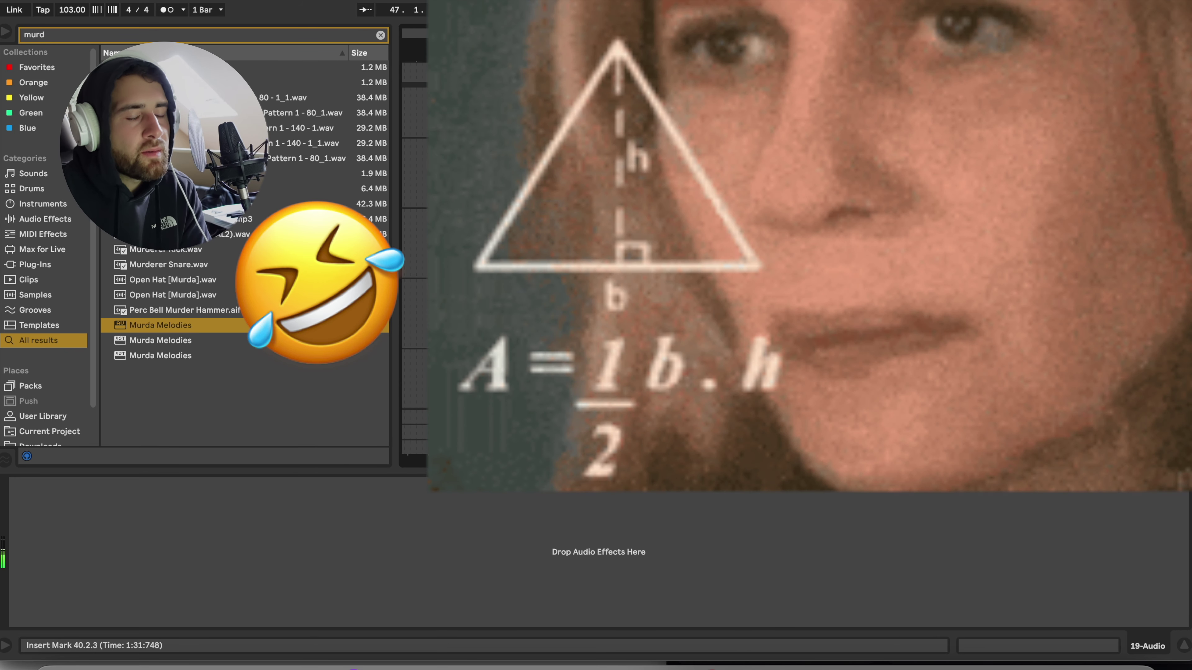
pyautogui.click(819, 242)
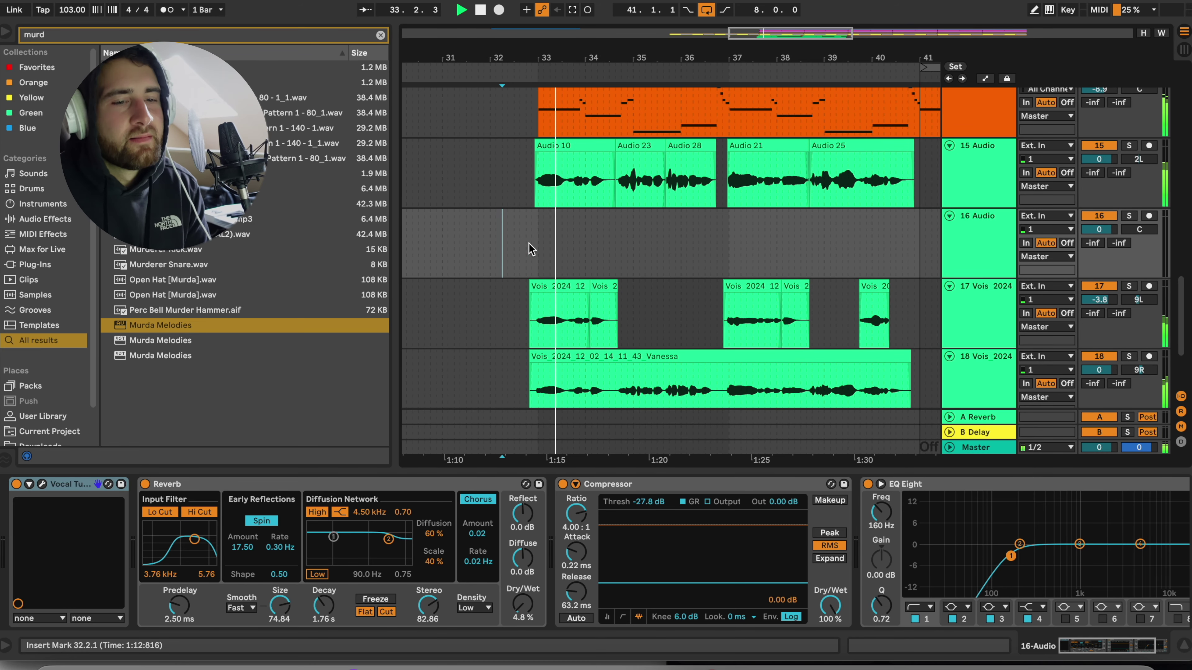
pyautogui.scroll(-2, 868, 313)
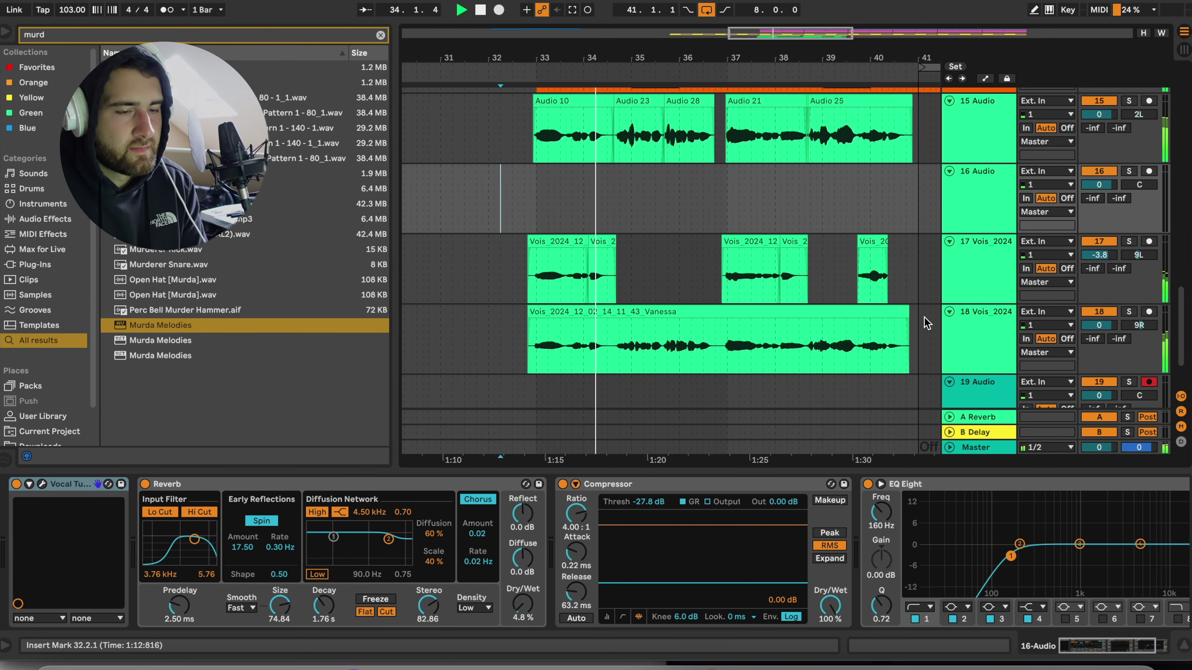
pyautogui.click(968, 330)
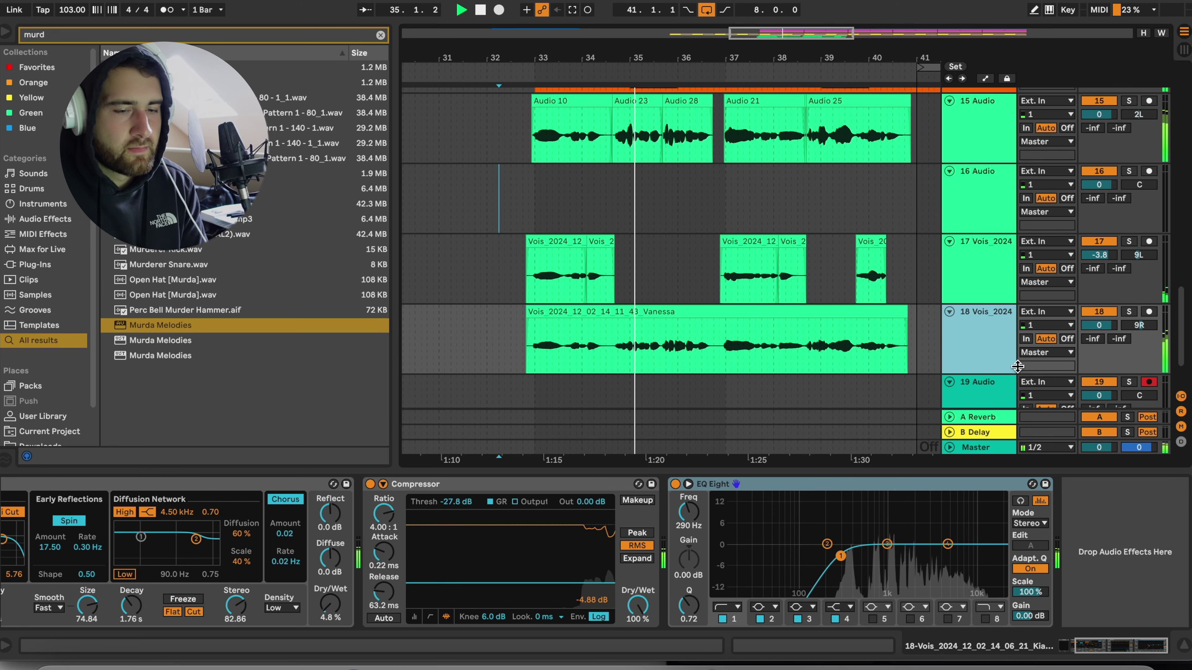